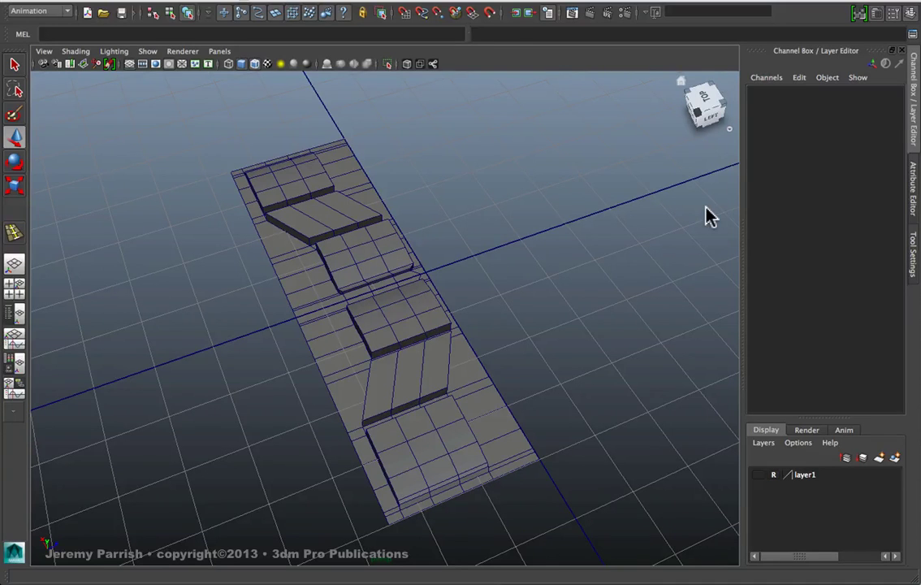
# - Examine the layout and raised blocks of the tread slice mesh from above and at an angle
pyautogui.keyDown('alt'); pyautogui.moveTo(375, 256); pyautogui.dragTo(300, 292); pyautogui.keyUp('alt')
pyautogui.keyDown('alt'); pyautogui.moveTo(457, 205); pyautogui.dragTo(351, 204, button='right'); pyautogui.keyUp('alt')
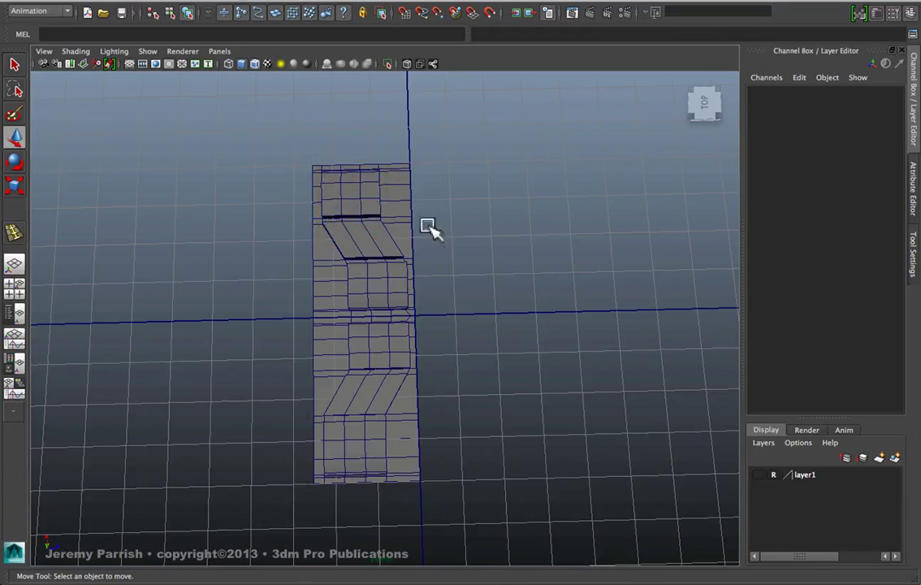
pyautogui.keyDown('alt'); pyautogui.moveTo(406, 430); pyautogui.dragTo(364, 308); pyautogui.keyUp('alt')
pyautogui.keyDown('alt'); pyautogui.moveTo(374, 306); pyautogui.dragTo(397, 290, button='middle'); pyautogui.keyUp('alt')
pyautogui.keyDown('alt'); pyautogui.moveTo(451, 322); pyautogui.dragTo(373, 289, button='right'); pyautogui.keyUp('alt')
pyautogui.keyDown('alt'); pyautogui.moveTo(373, 284); pyautogui.dragTo(373, 332); pyautogui.keyUp('alt')
pyautogui.keyDown('alt'); pyautogui.moveTo(355, 375); pyautogui.dragTo(345, 377); pyautogui.keyUp('alt')
pyautogui.keyDown('alt'); pyautogui.moveTo(335, 329); pyautogui.dragTo(317, 305, button='right'); pyautogui.keyUp('alt')
pyautogui.keyDown('alt'); pyautogui.moveTo(317, 304); pyautogui.dragTo(324, 299); pyautogui.keyUp('alt')
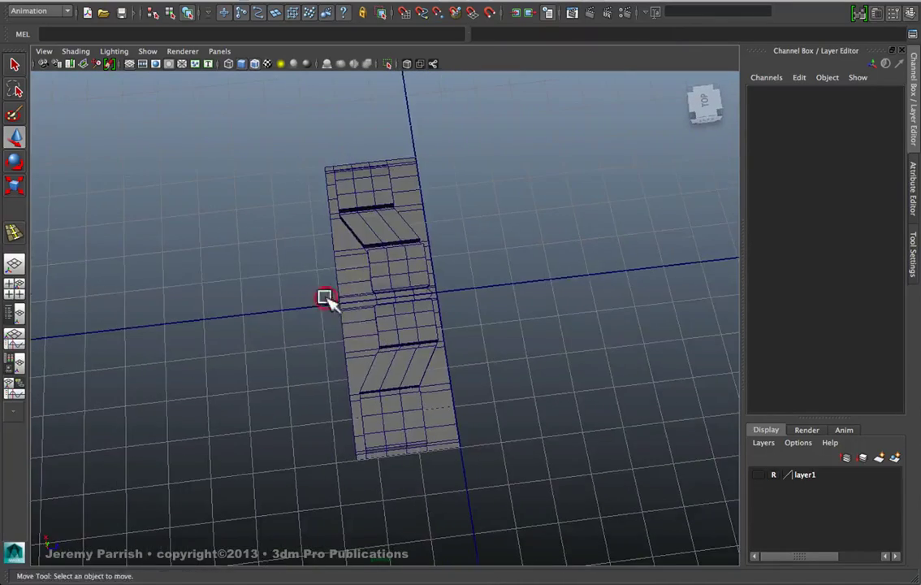
# - Snap the tread slice's pivot to the midpoint of its long edge at the grid origin
pyautogui.click(367, 250)
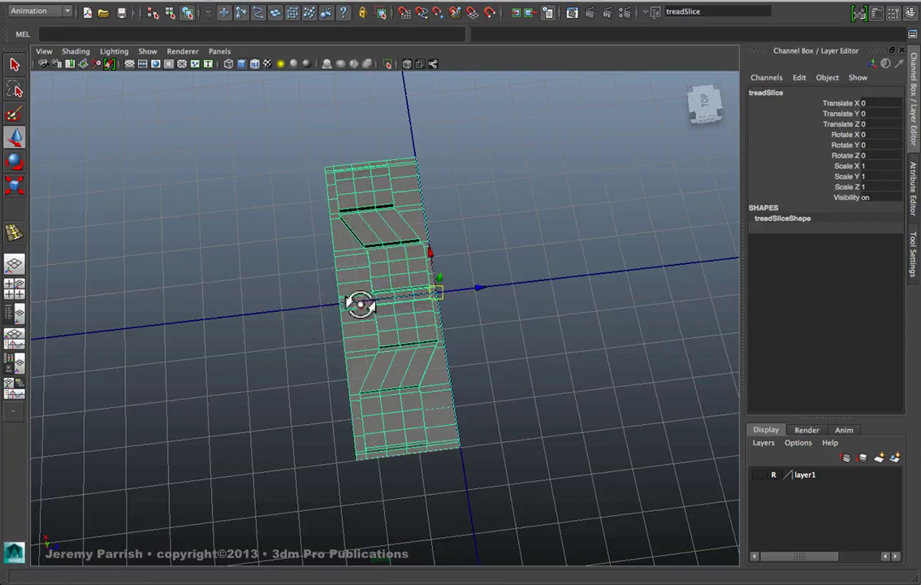
pyautogui.keyDown('alt'); pyautogui.moveTo(357, 305); pyautogui.dragTo(386, 292, button='right'); pyautogui.keyUp('alt')
pyautogui.keyDown('alt'); pyautogui.moveTo(385, 292); pyautogui.dragTo(365, 286); pyautogui.keyUp('alt')
pyautogui.keyDown('alt'); pyautogui.moveTo(438, 269); pyautogui.dragTo(511, 398, button='right'); pyautogui.keyUp('alt')
pyautogui.keyDown('alt'); pyautogui.moveTo(520, 315); pyautogui.dragTo(403, 342, button='middle'); pyautogui.keyUp('alt')
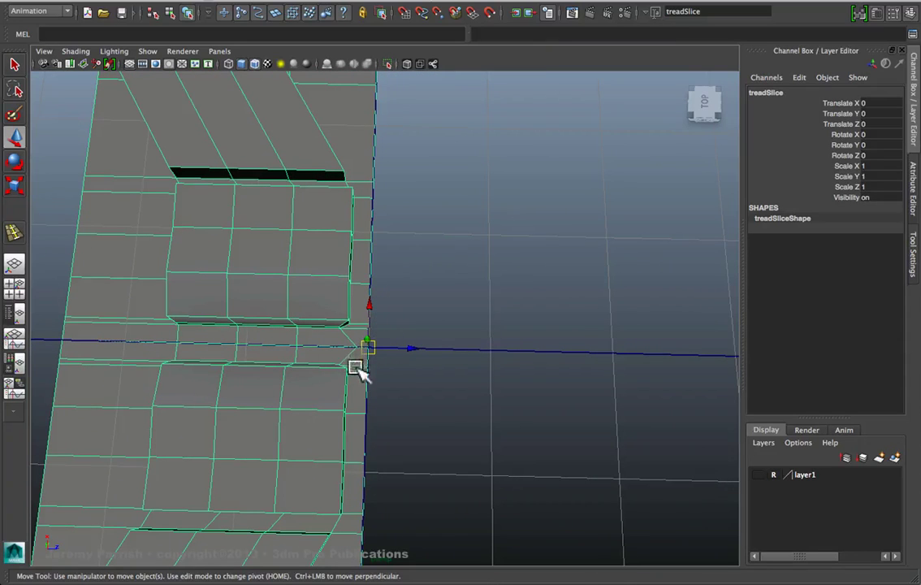
pyautogui.click(299, 380)
pyautogui.press('Home')
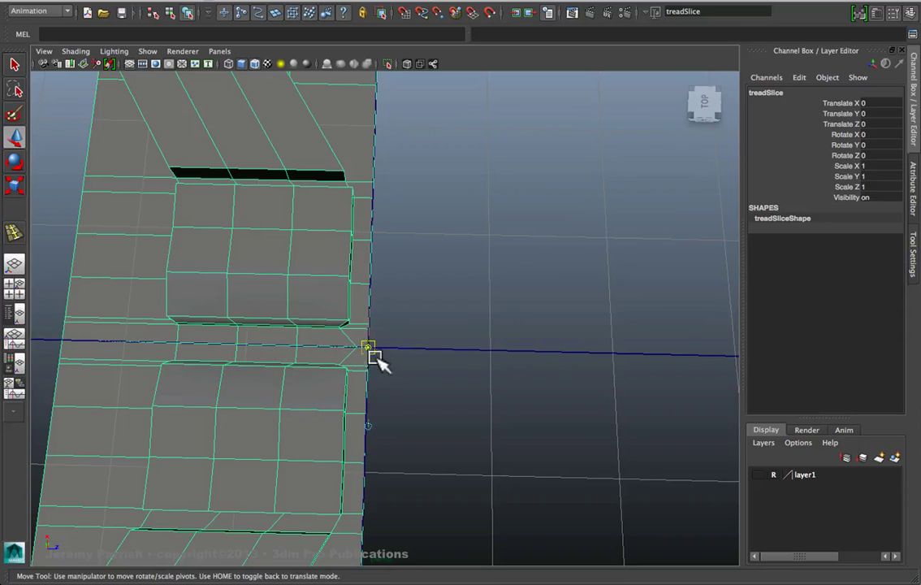
pyautogui.moveTo(369, 349); pyautogui.dragTo(280, 343)
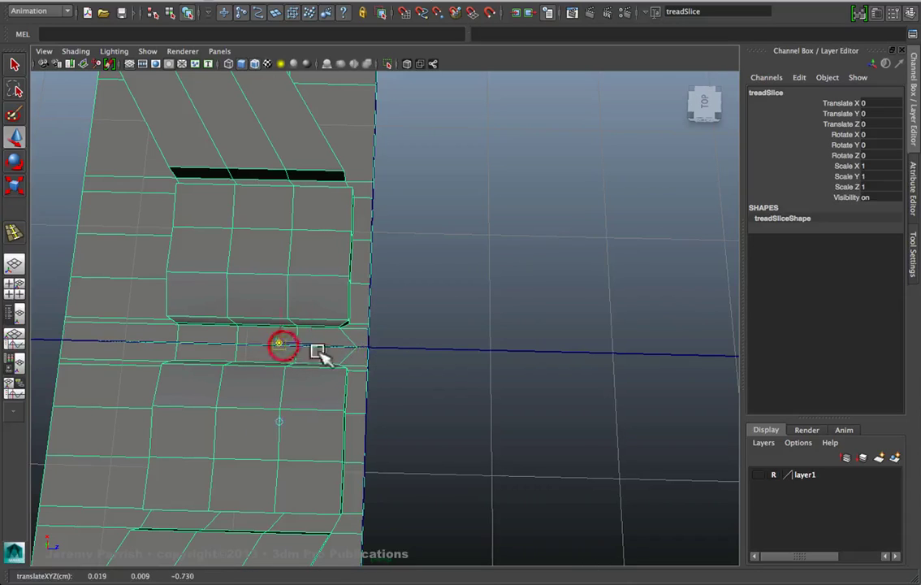
pyautogui.click(367, 345)
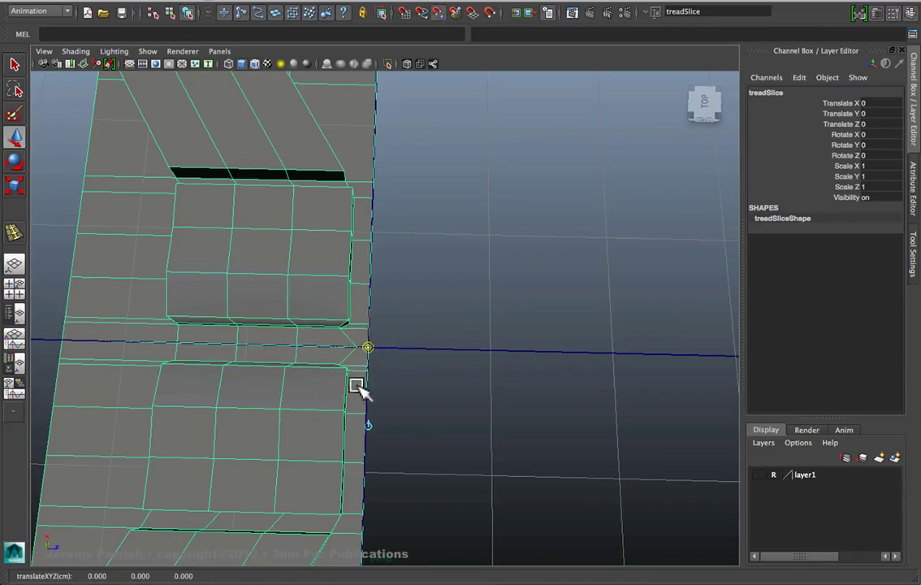
pyautogui.keyDown('alt'); pyautogui.moveTo(434, 337); pyautogui.dragTo(341, 315, button='right'); pyautogui.keyUp('alt')
pyautogui.keyDown('alt'); pyautogui.moveTo(361, 317); pyautogui.dragTo(412, 321, button='middle'); pyautogui.keyUp('alt')
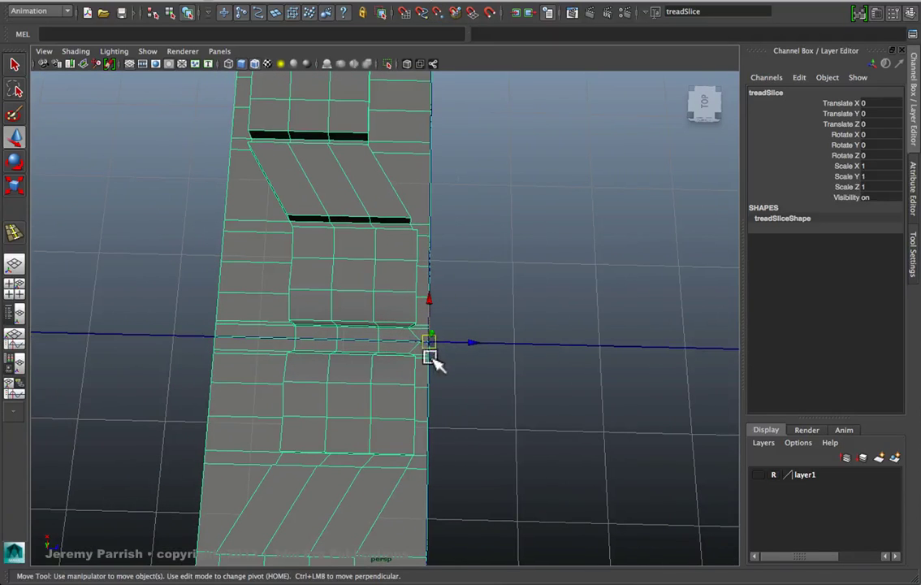
# - Duplicate the tread slice and vertex-snap the copy against the original's opposite long edge at Translate Z -2.515
pyautogui.keyDown('alt'); pyautogui.moveTo(421, 368); pyautogui.dragTo(341, 321, button='right'); pyautogui.keyUp('alt')
pyautogui.keyDown('alt'); pyautogui.moveTo(378, 347); pyautogui.dragTo(276, 302, button='right'); pyautogui.keyUp('alt')
pyautogui.keyDown('alt'); pyautogui.moveTo(249, 306); pyautogui.dragTo(230, 327); pyautogui.keyUp('alt')
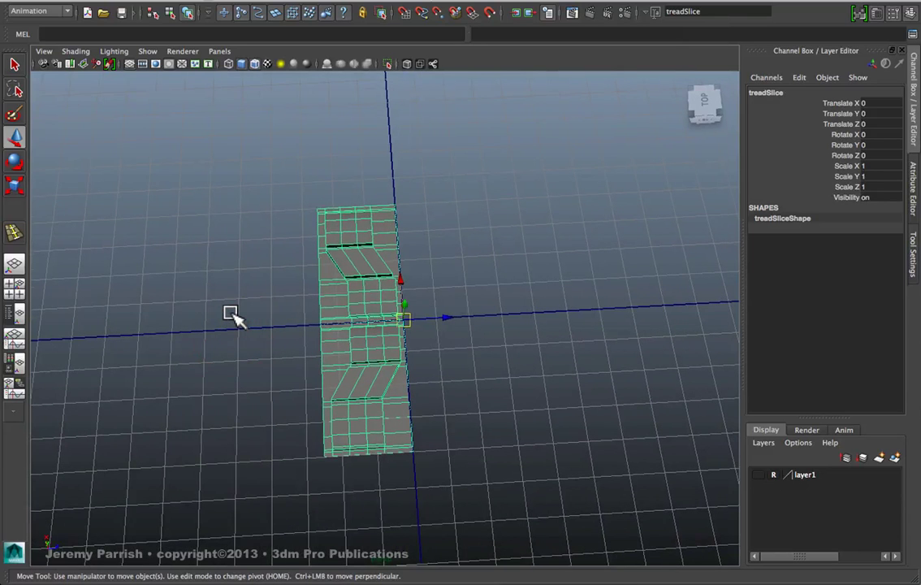
pyautogui.hotkey('ctrl', 'd')
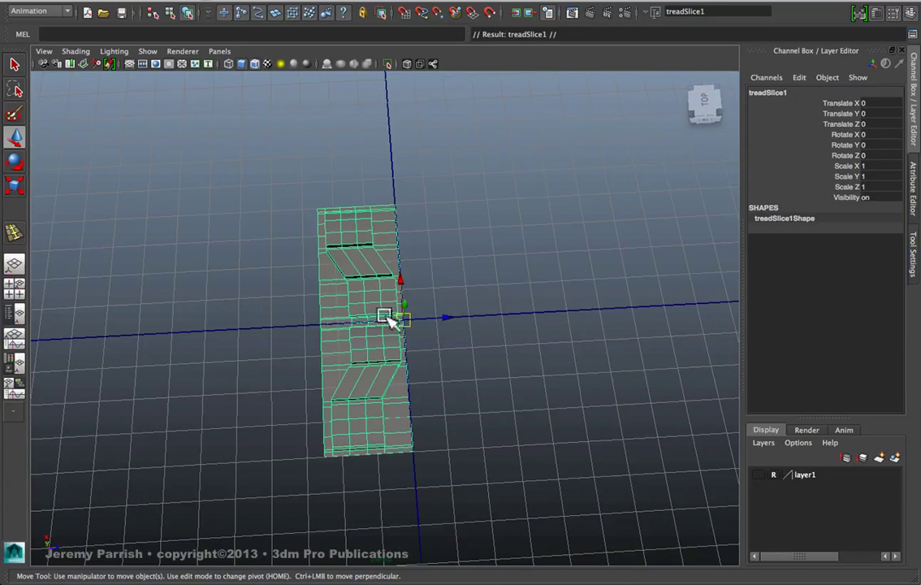
pyautogui.moveTo(448, 316); pyautogui.dragTo(260, 325)
pyautogui.keyDown('alt'); pyautogui.moveTo(261, 324); pyautogui.dragTo(433, 485, button='right'); pyautogui.keyUp('alt')
pyautogui.keyDown('alt'); pyautogui.moveTo(433, 485); pyautogui.dragTo(518, 392, button='middle'); pyautogui.keyUp('alt')
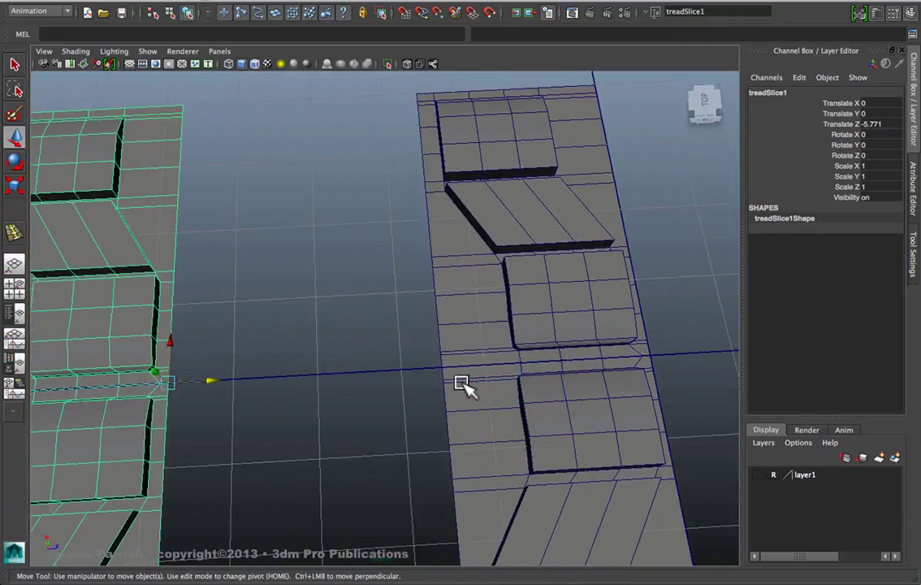
pyautogui.press('v')
pyautogui.moveTo(446, 365); pyautogui.dragTo(443, 365, button='middle')
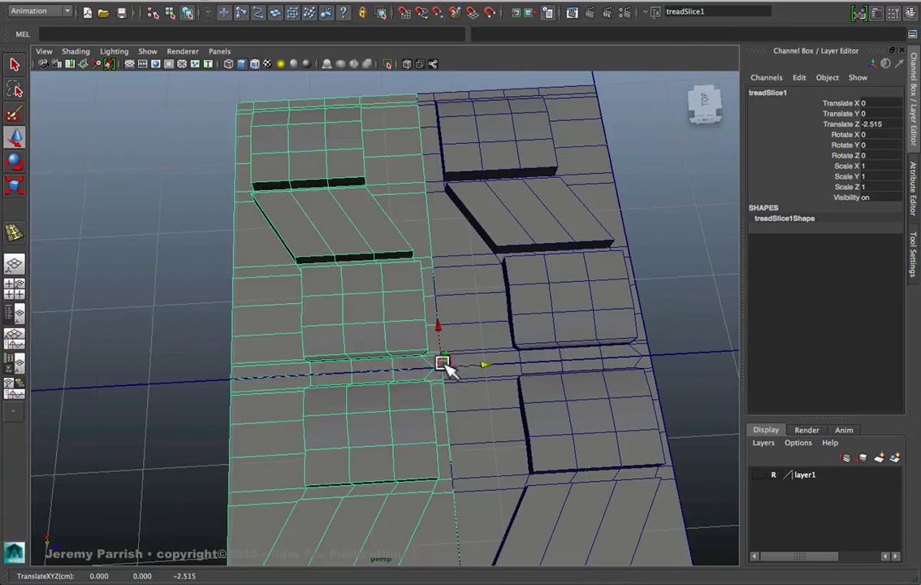
# - Repeat the duplication with the same offset until 40 copies form a long strip ending at Translate Z -100.589
pyautogui.keyDown('alt'); pyautogui.moveTo(525, 430); pyautogui.dragTo(258, 345, button='right'); pyautogui.keyUp('alt')
pyautogui.keyDown('alt'); pyautogui.moveTo(247, 415); pyautogui.dragTo(264, 408); pyautogui.keyUp('alt')
pyautogui.keyDown('alt'); pyautogui.moveTo(264, 409); pyautogui.dragTo(328, 388, button='middle'); pyautogui.keyUp('alt')
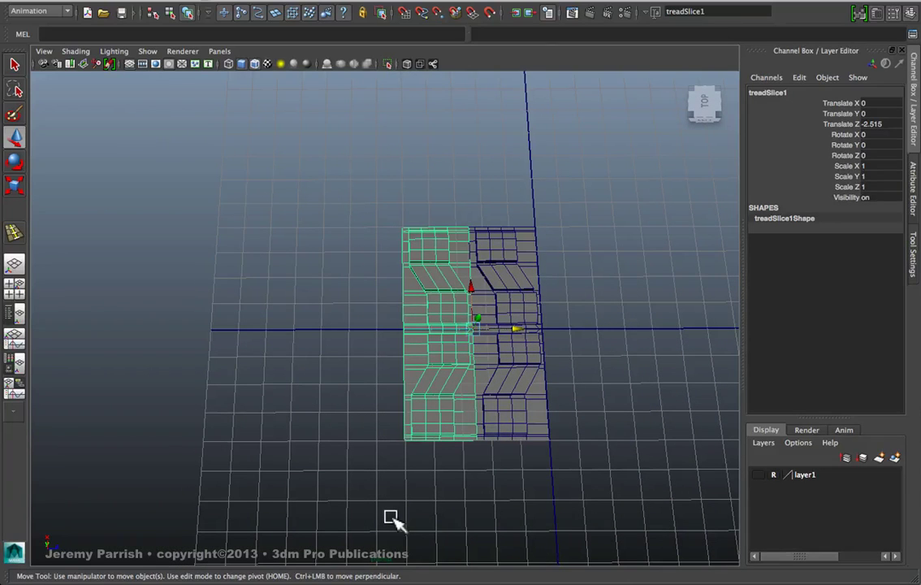
pyautogui.hotkey('shift', 'd')
pyautogui.hotkey('shift', 'd')
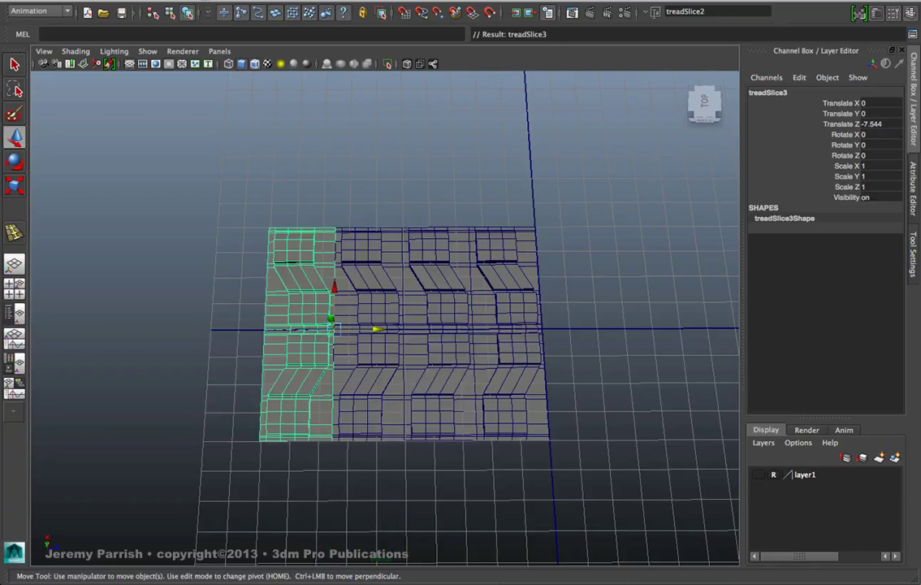
pyautogui.scroll(-5, 317, 517)
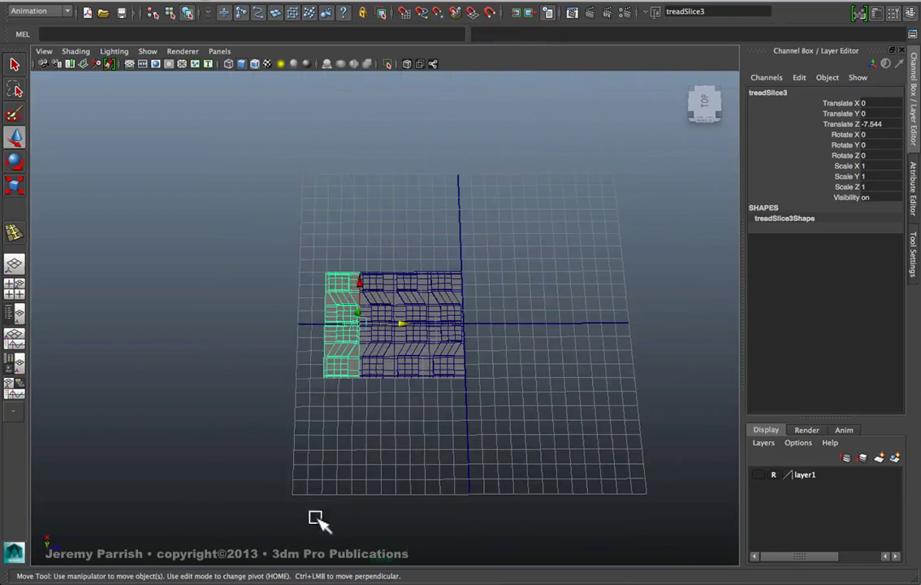
pyautogui.hotkey('shift', 'd')
pyautogui.hotkey('shift', 'd')
pyautogui.hotkey('shift', 'd')
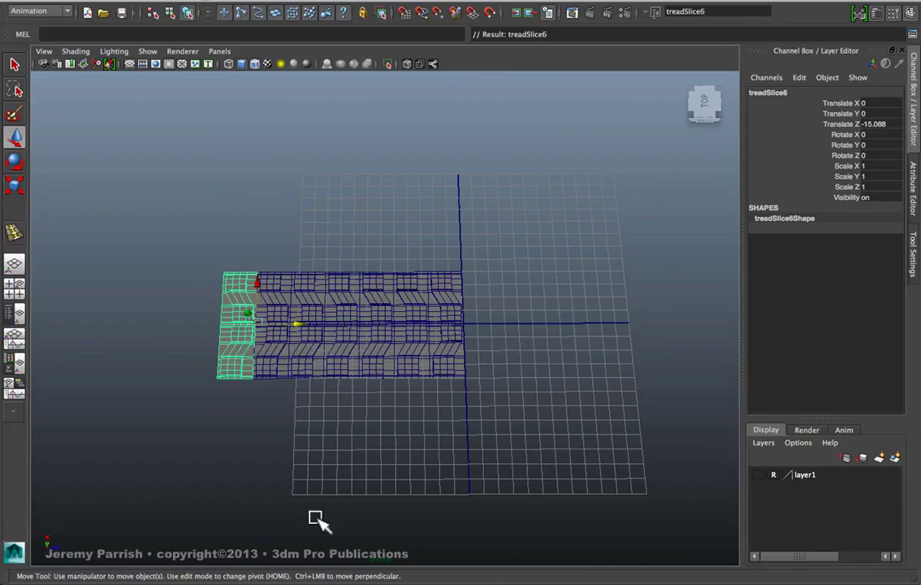
pyautogui.hotkey('shift', 'd')
pyautogui.hotkey('shift', 'd')
pyautogui.hotkey('shift', 'd')
pyautogui.hotkey('shift', 'd')
pyautogui.hotkey('shift', 'd')
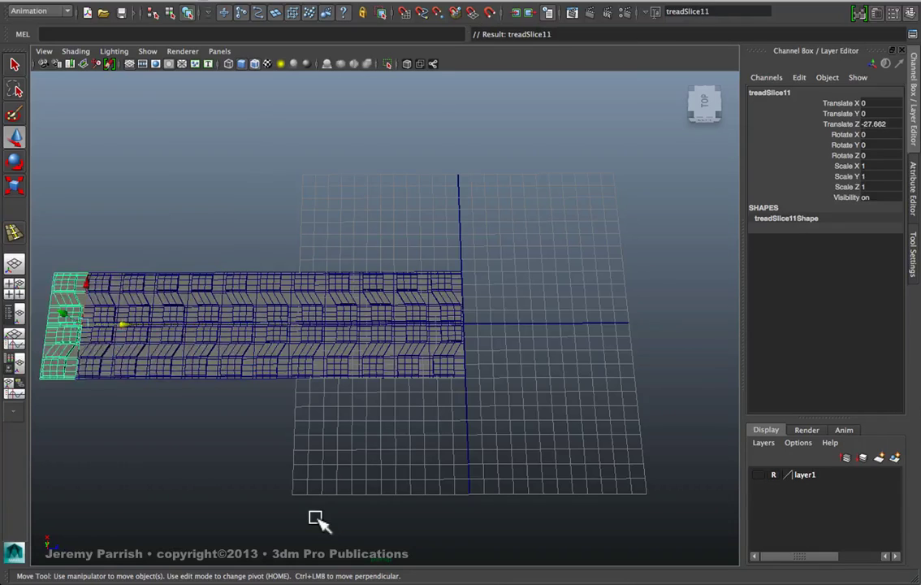
pyautogui.scroll(-3, 316, 520)
pyautogui.hotkey('shift', 'd')
pyautogui.hotkey('shift', 'd')
pyautogui.hotkey('shift', 'd')
pyautogui.hotkey('shift', 'd')
pyautogui.hotkey('shift', 'd')
pyautogui.hotkey('shift', 'd')
pyautogui.hotkey('shift', 'd')
pyautogui.hotkey('shift', 'd')
pyautogui.hotkey('shift', 'd')
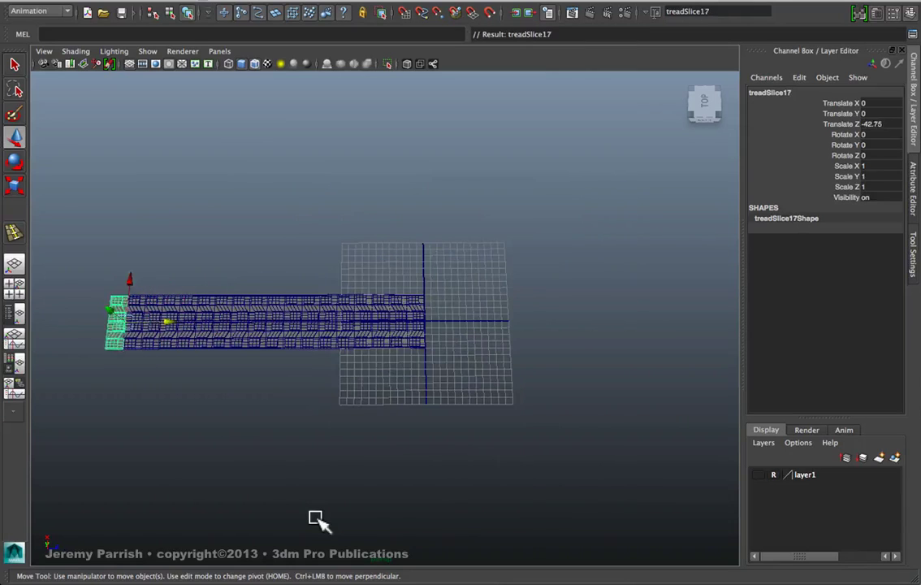
pyautogui.hotkey('shift', 'd')
pyautogui.hotkey('shift', 'd')
pyautogui.hotkey('shift', 'd')
pyautogui.hotkey('shift', 'd')
pyautogui.hotkey('shift', 'd')
pyautogui.hotkey('shift', 'd')
pyautogui.scroll(-2, 317, 519)
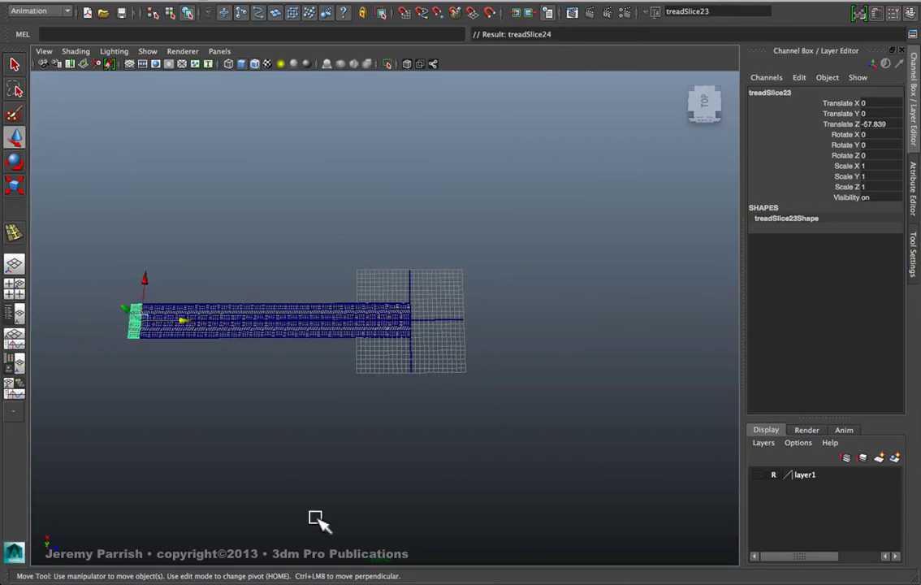
pyautogui.hotkey('shift', 'd')
pyautogui.hotkey('shift', 'd')
pyautogui.hotkey('shift', 'd')
pyautogui.hotkey('shift', 'd')
pyautogui.scroll(-2, 317, 519)
pyautogui.hotkey('shift', 'd')
pyautogui.hotkey('shift', 'd')
pyautogui.hotkey('shift', 'd')
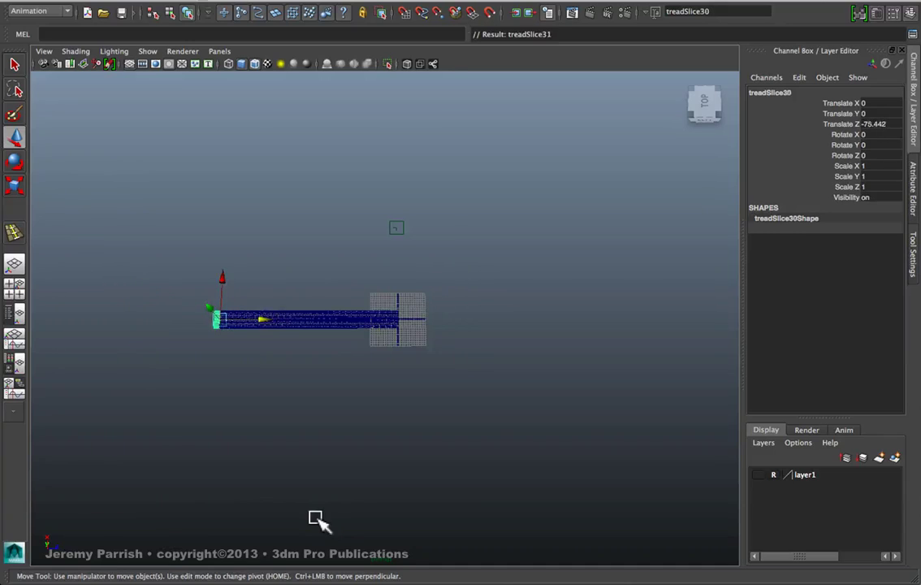
pyautogui.hotkey('shift', 'd')
pyautogui.hotkey('shift', 'd')
pyautogui.hotkey('shift', 'd')
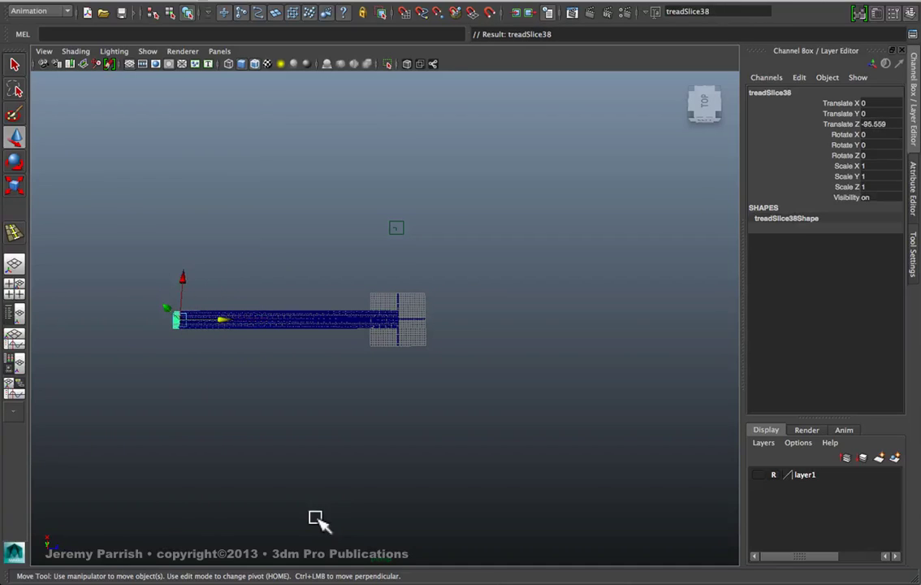
pyautogui.hotkey('shift', 'd')
pyautogui.keyDown('alt'); pyautogui.moveTo(318, 410); pyautogui.dragTo(434, 443, button='middle'); pyautogui.keyUp('alt')
pyautogui.keyDown('alt'); pyautogui.moveTo(268, 475); pyautogui.dragTo(343, 534, button='right'); pyautogui.keyUp('alt')
pyautogui.keyDown('alt'); pyautogui.moveTo(330, 485); pyautogui.dragTo(360, 425, button='middle'); pyautogui.keyUp('alt')
pyautogui.keyDown('alt'); pyautogui.moveTo(348, 423); pyautogui.dragTo(368, 455, button='right'); pyautogui.keyUp('alt')
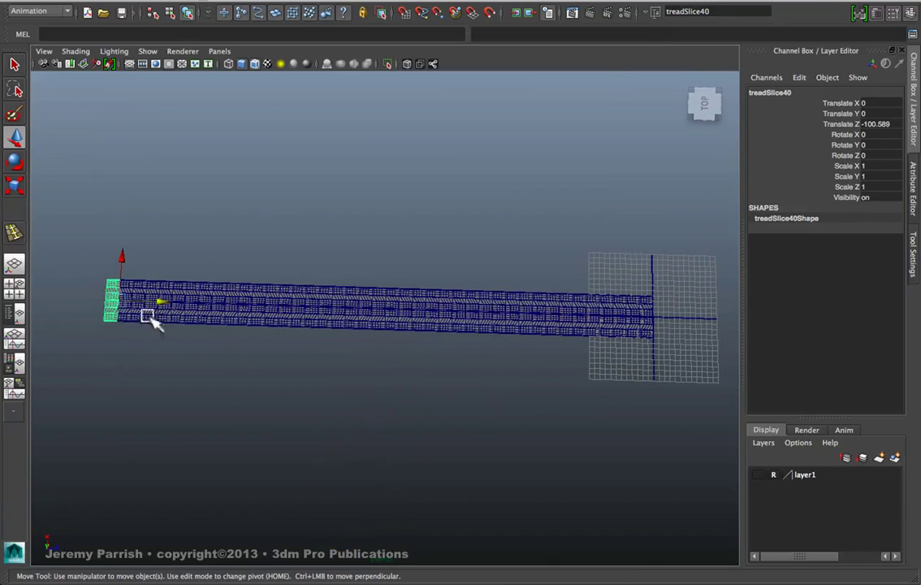
# - Select all the tread slices and combine them into a single polygon object
pyautogui.moveTo(68, 254); pyautogui.dragTo(681, 362)
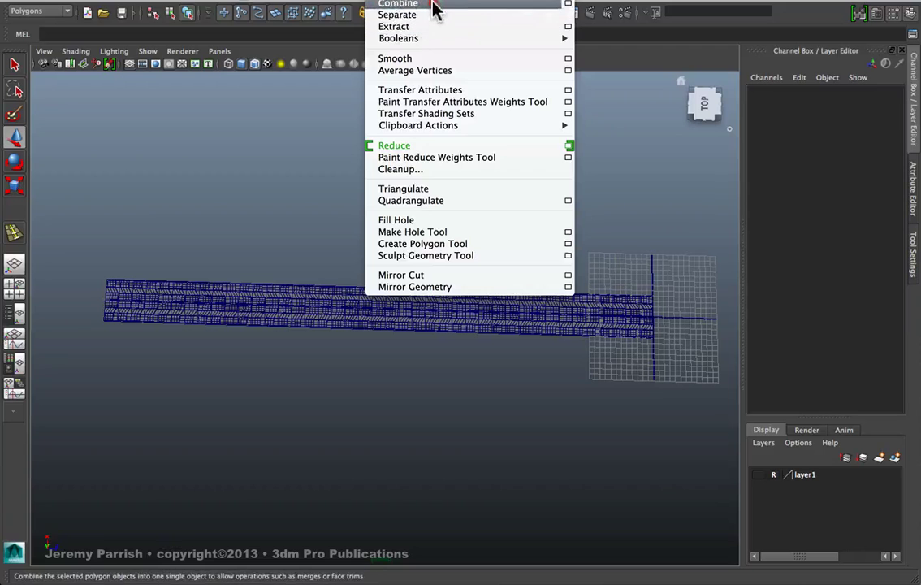
pyautogui.click(433, 7)
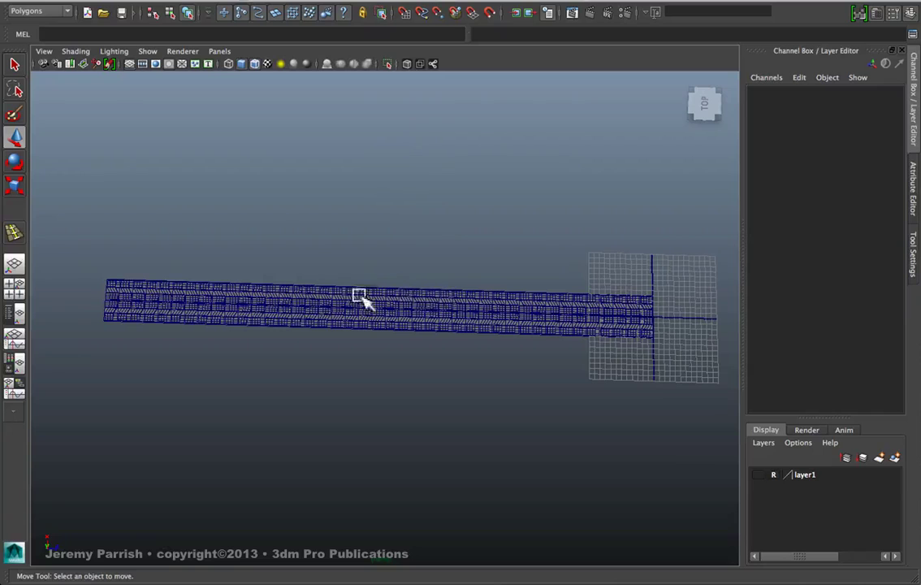
pyautogui.moveTo(79, 258); pyautogui.dragTo(779, 393)
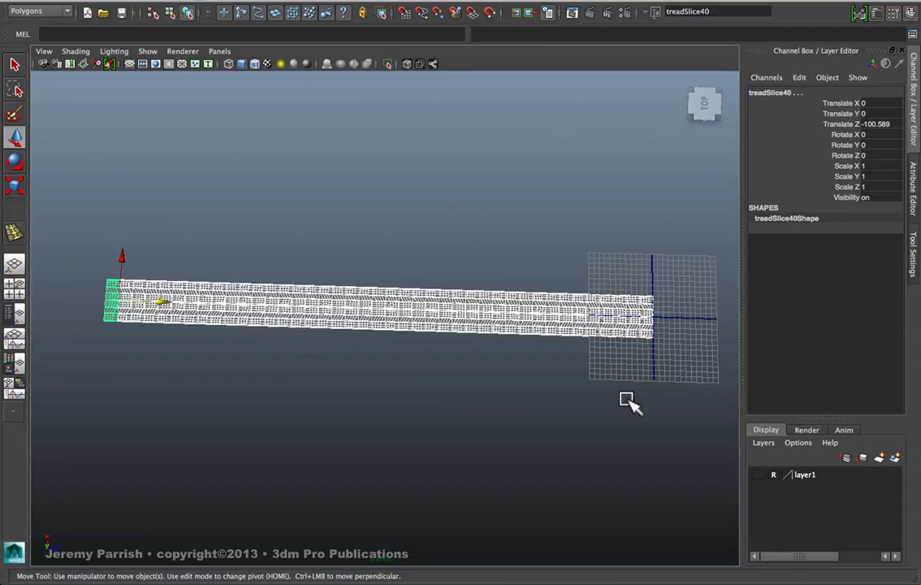
pyautogui.press('g')
# - Center the pivot of the combined tread strip
pyautogui.keyDown('alt'); pyautogui.moveTo(524, 374); pyautogui.dragTo(455, 349, button='right'); pyautogui.keyUp('alt')
pyautogui.keyDown('alt'); pyautogui.moveTo(455, 350); pyautogui.dragTo(407, 348, button='middle'); pyautogui.keyUp('alt')
pyautogui.keyDown('alt'); pyautogui.moveTo(421, 361); pyautogui.dragTo(439, 397, button='right'); pyautogui.keyUp('alt')
pyautogui.keyDown('alt'); pyautogui.moveTo(406, 384); pyautogui.dragTo(836, 358); pyautogui.keyUp('alt')
pyautogui.press('F2')
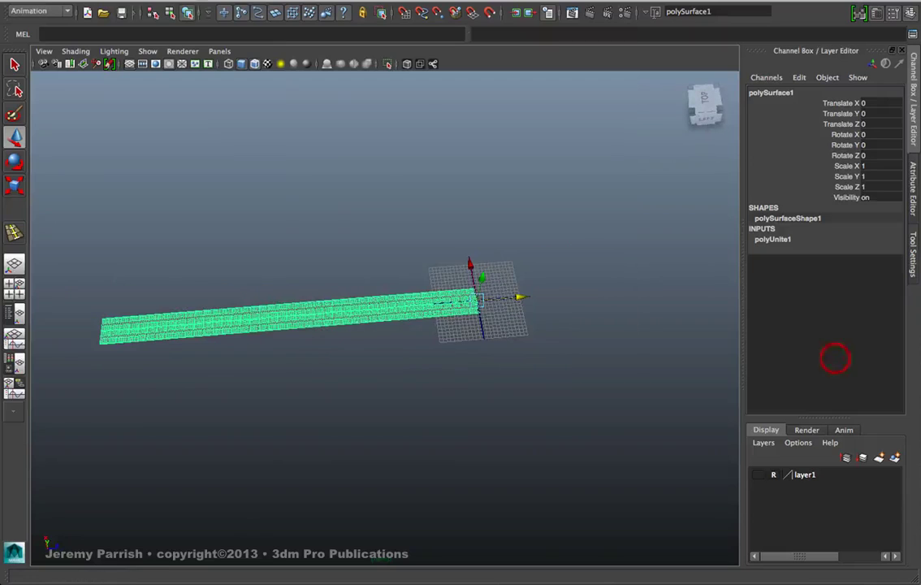
pyautogui.click(143, 1)
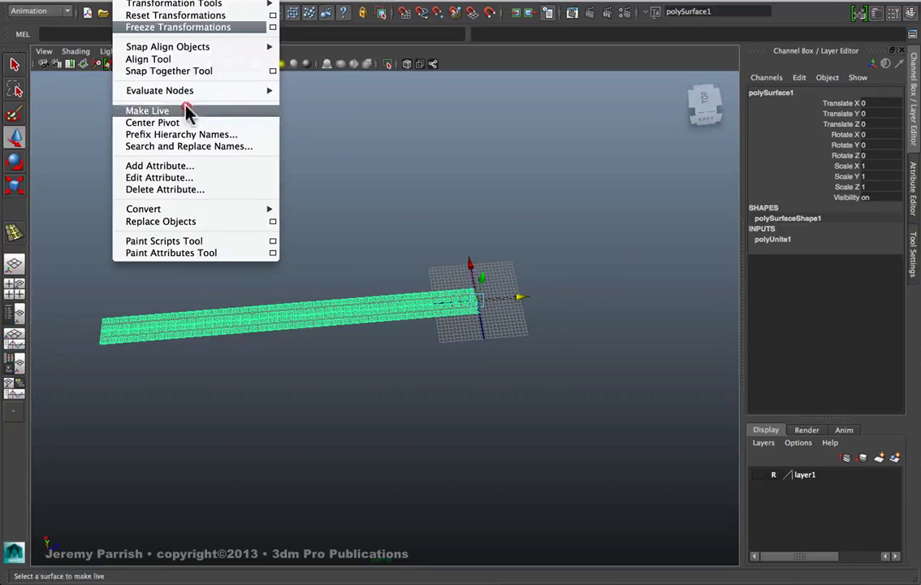
pyautogui.click(203, 122)
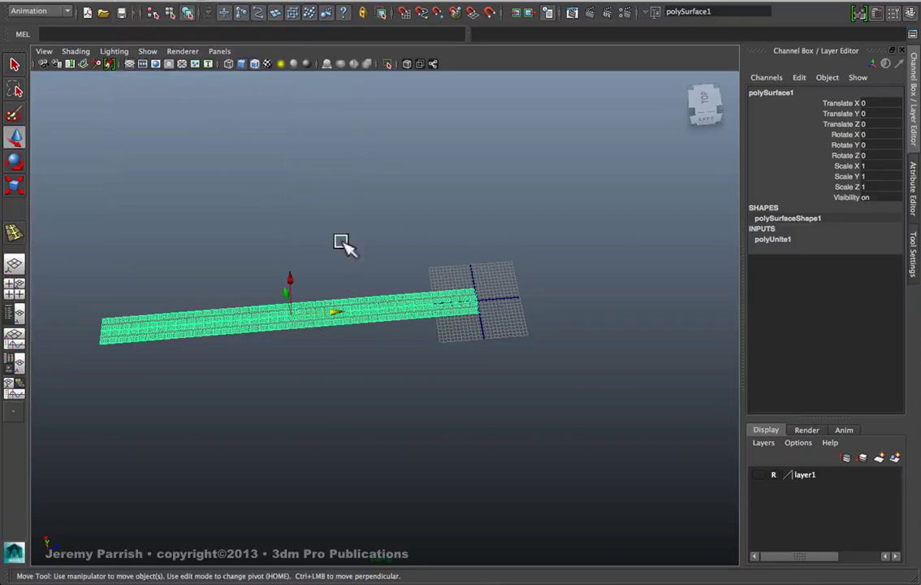
# - Move the tread strip along Z to the center of the grid, Translate Z 51.552, and freeze its transformations
pyautogui.moveTo(340, 313); pyautogui.dragTo(477, 300)
pyautogui.keyDown('alt'); pyautogui.moveTo(264, 327); pyautogui.dragTo(276, 444, button='right'); pyautogui.keyUp('alt')
pyautogui.keyDown('alt'); pyautogui.moveTo(353, 288); pyautogui.dragTo(321, 345); pyautogui.keyUp('alt')
pyautogui.keyDown('alt'); pyautogui.moveTo(278, 323); pyautogui.dragTo(65, 305, button='middle'); pyautogui.keyUp('alt')
pyautogui.keyDown('alt'); pyautogui.moveTo(282, 290); pyautogui.dragTo(266, 297); pyautogui.keyUp('alt')
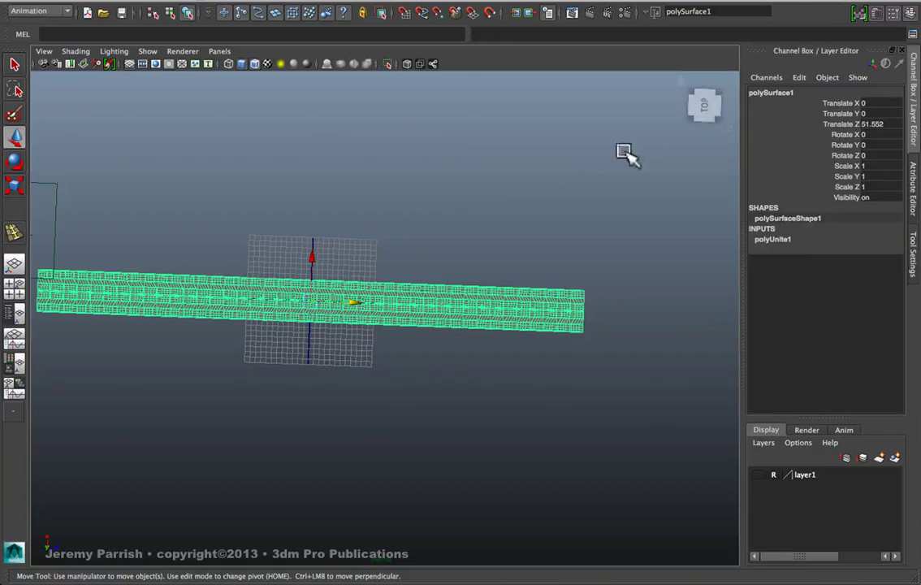
pyautogui.press('e')
pyautogui.moveTo(760, 155); pyautogui.dragTo(836, 376, button='right')
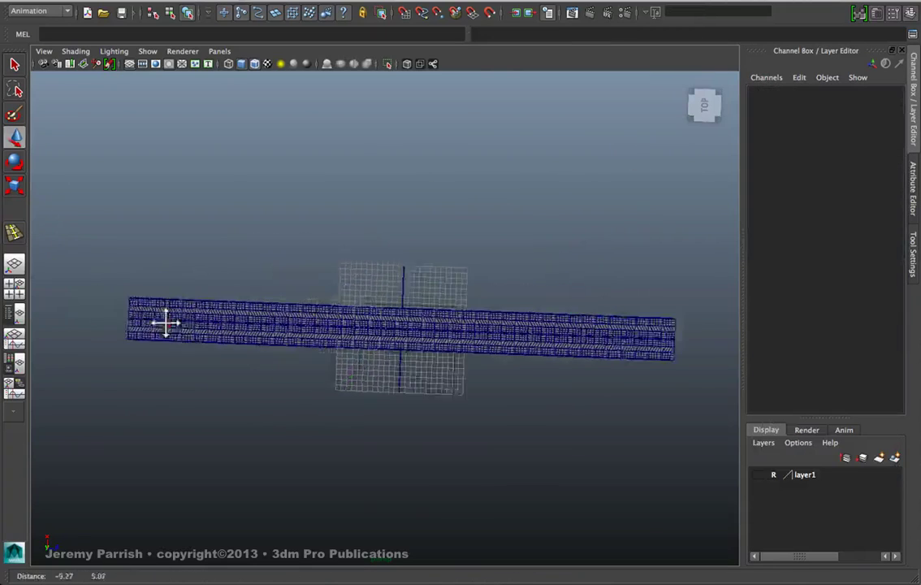
# - Switch the tread strip to vertex selection and pick a single vertex on the tread surface
pyautogui.keyDown('alt'); pyautogui.moveTo(164, 321); pyautogui.dragTo(170, 288, button='middle'); pyautogui.keyUp('alt')
pyautogui.keyDown('alt'); pyautogui.moveTo(208, 350); pyautogui.dragTo(243, 329); pyautogui.keyUp('alt')
pyautogui.keyDown('alt'); pyautogui.moveTo(243, 349); pyautogui.dragTo(644, 525, button='right'); pyautogui.keyUp('alt')
pyautogui.keyDown('alt'); pyautogui.moveTo(454, 421); pyautogui.dragTo(493, 236, button='middle'); pyautogui.keyUp('alt')
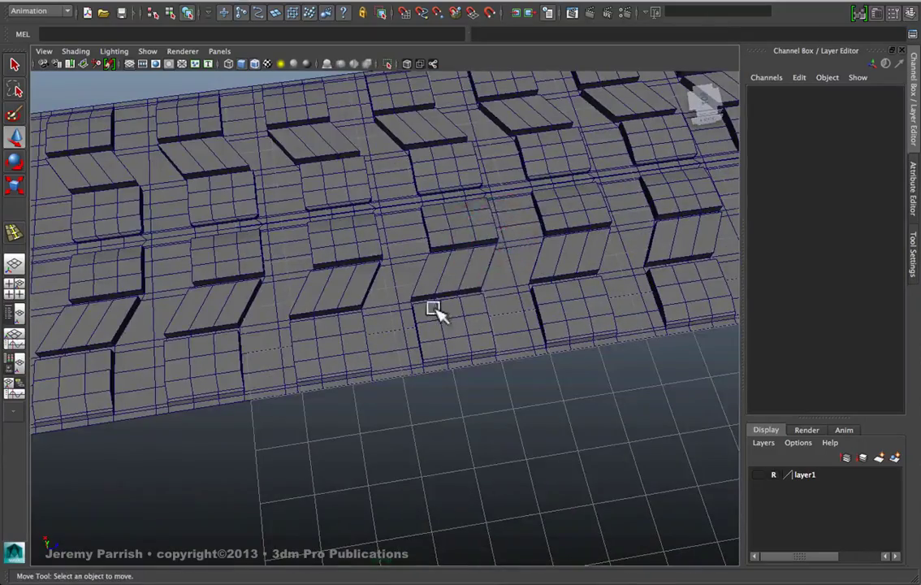
pyautogui.keyDown('alt'); pyautogui.moveTo(434, 307); pyautogui.dragTo(428, 293); pyautogui.keyUp('alt')
pyautogui.keyDown('alt'); pyautogui.moveTo(427, 292); pyautogui.dragTo(476, 324, button='right'); pyautogui.keyUp('alt')
pyautogui.moveTo(435, 290)
pyautogui.keyDown('alt'); pyautogui.mouseDown()
pyautogui.moveTo(428, 236)
pyautogui.moveTo(432, 300)
pyautogui.mouseUp(); pyautogui.keyUp('alt')
pyautogui.rightClick(369, 273)
pyautogui.moveTo(369, 273); pyautogui.dragTo(302, 271, button='right')
pyautogui.click(396, 245)
pyautogui.moveTo(435, 243); pyautogui.dragTo(469, 254)
# - Select all vertices of the tread strip and merge them with a threshold of 0.0001
pyautogui.keyDown('alt'); pyautogui.moveTo(406, 285); pyautogui.dragTo(292, 230, button='right'); pyautogui.keyUp('alt')
pyautogui.keyDown('alt'); pyautogui.moveTo(491, 311); pyautogui.dragTo(212, 226, button='right'); pyautogui.keyUp('alt')
pyautogui.keyDown('alt'); pyautogui.moveTo(357, 286); pyautogui.dragTo(278, 297, button='right'); pyautogui.keyUp('alt')
pyautogui.keyDown('alt'); pyautogui.moveTo(277, 296); pyautogui.dragTo(305, 320, button='middle'); pyautogui.keyUp('alt')
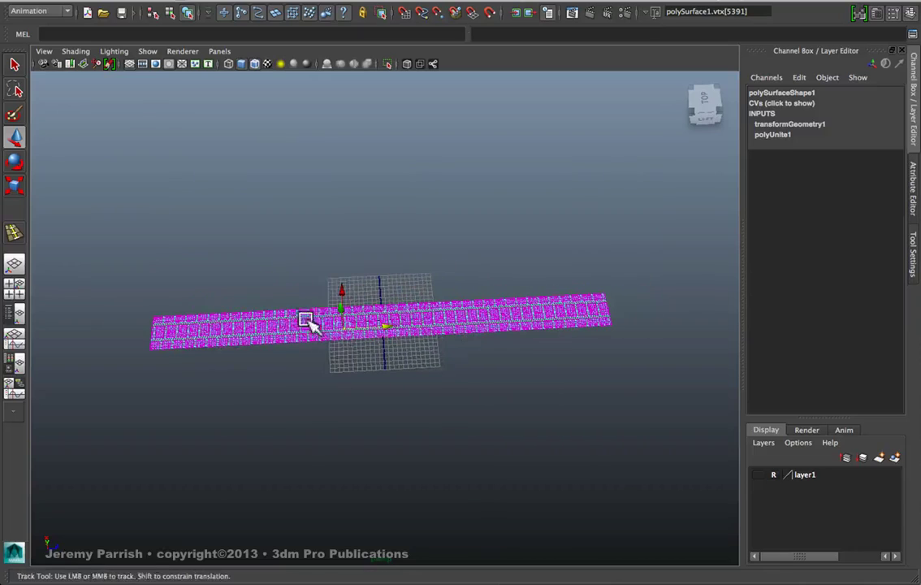
pyautogui.moveTo(99, 230); pyautogui.dragTo(628, 397)
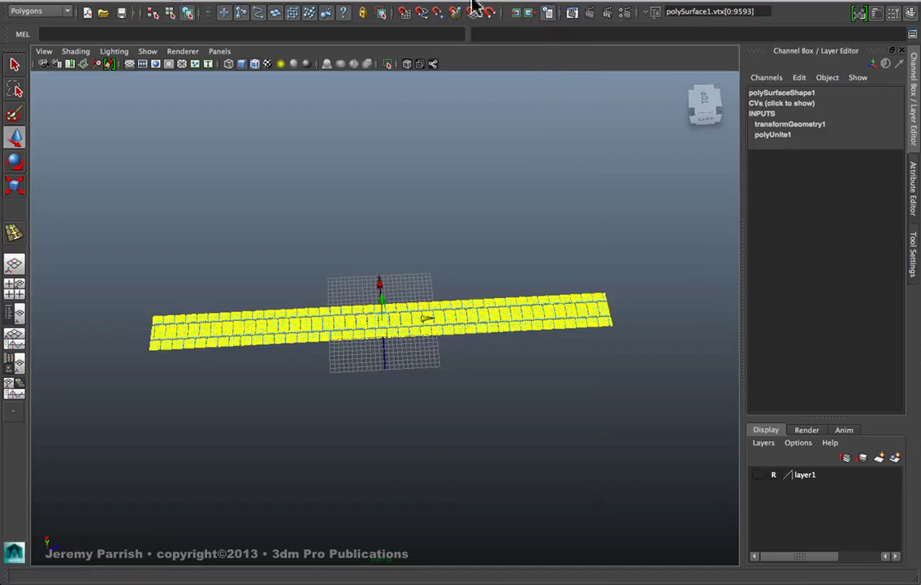
pyautogui.click(434, 1)
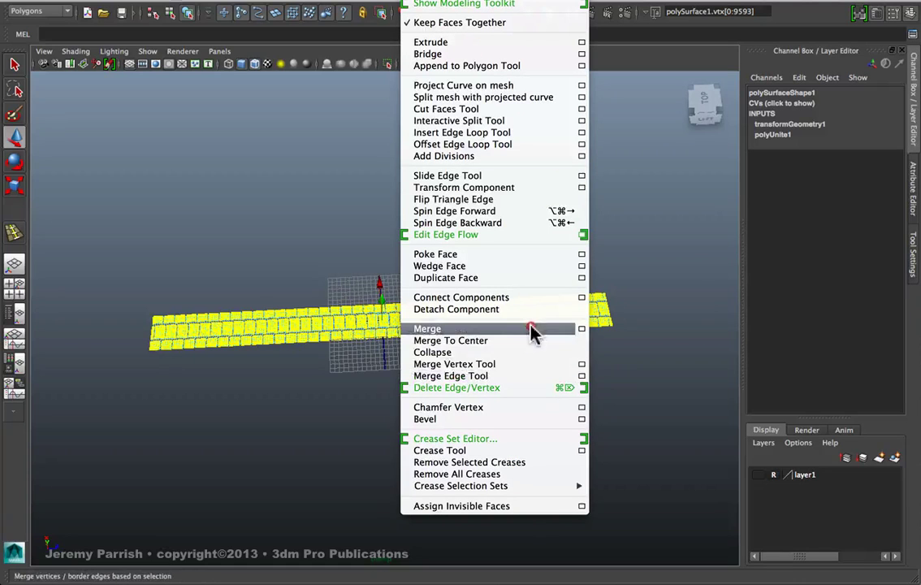
pyautogui.click(582, 329)
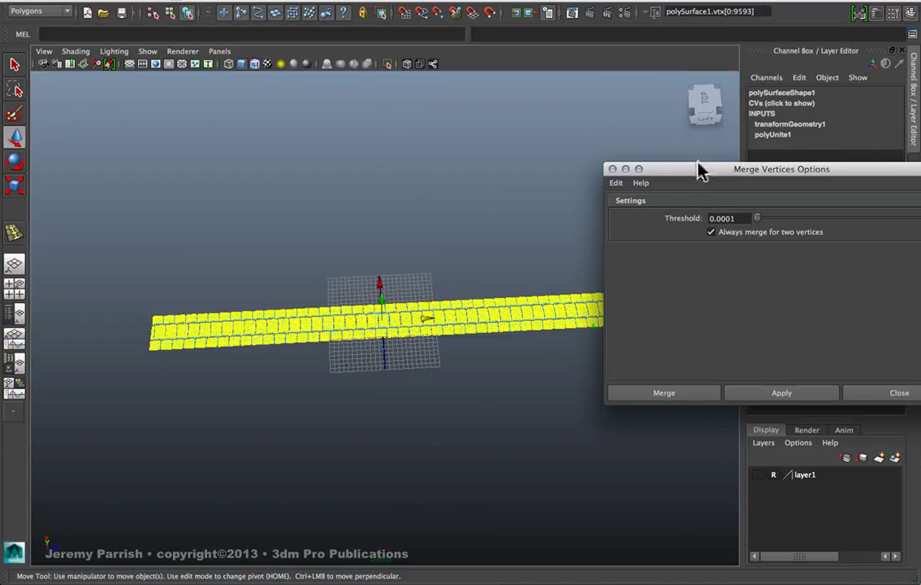
pyautogui.moveTo(704, 168); pyautogui.dragTo(650, 104)
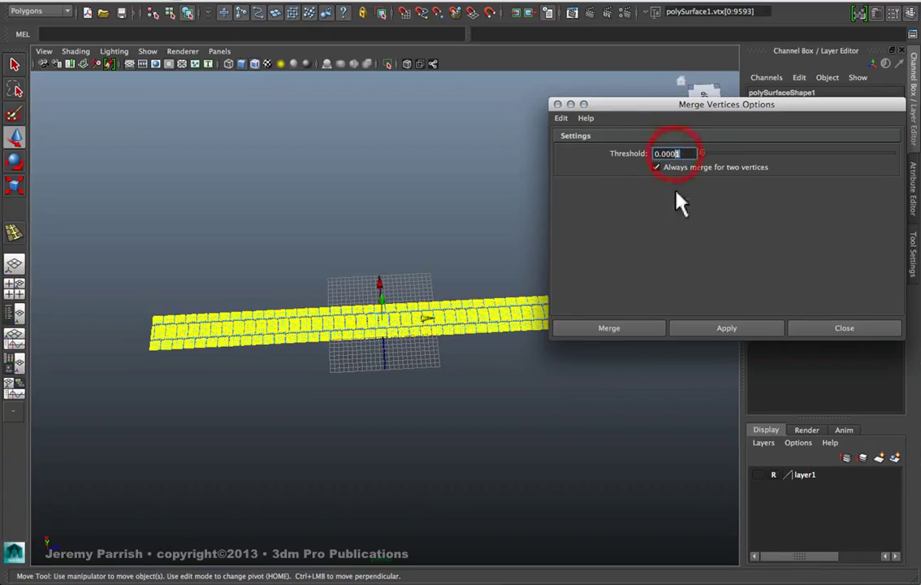
pyautogui.keyDown('alt'); pyautogui.moveTo(236, 229); pyautogui.dragTo(651, 477, button='right'); pyautogui.keyUp('alt')
pyautogui.keyDown('alt'); pyautogui.moveTo(651, 477); pyautogui.dragTo(478, 415); pyautogui.keyUp('alt')
pyautogui.keyDown('alt'); pyautogui.moveTo(477, 416); pyautogui.dragTo(542, 454, button='right'); pyautogui.keyUp('alt')
pyautogui.keyDown('alt'); pyautogui.moveTo(530, 419); pyautogui.dragTo(489, 390, button='right'); pyautogui.keyUp('alt')
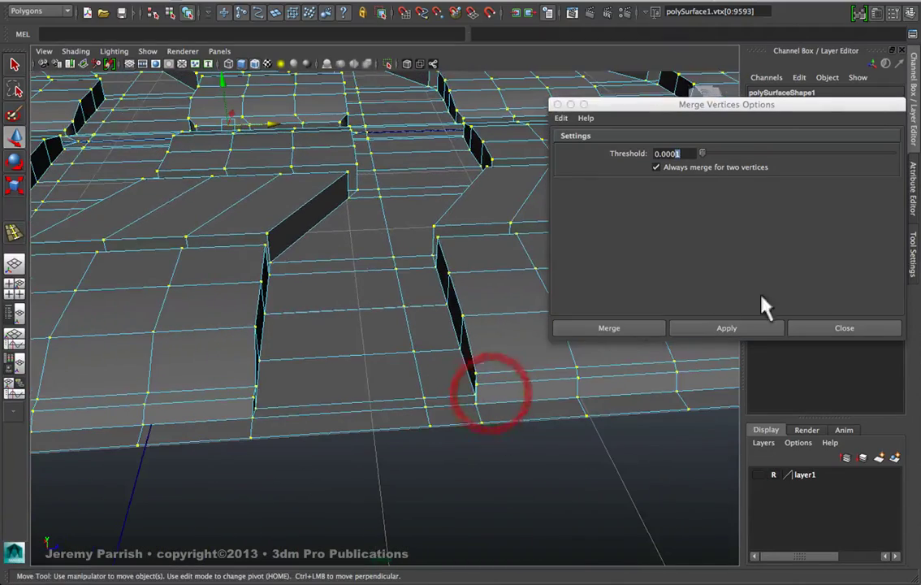
pyautogui.click(630, 332)
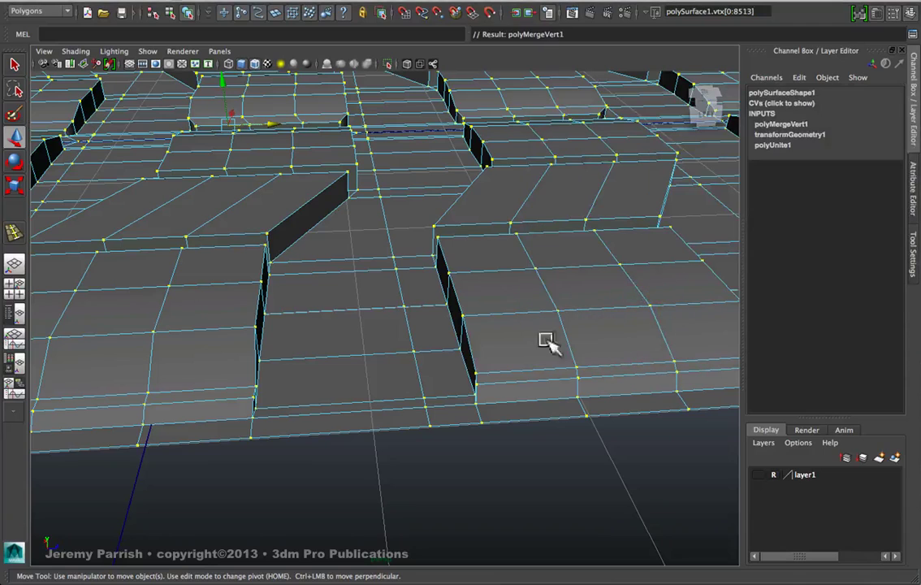
# - Try moving a single vertex in a tread groove to test the merge, and undo the move
pyautogui.click(406, 325)
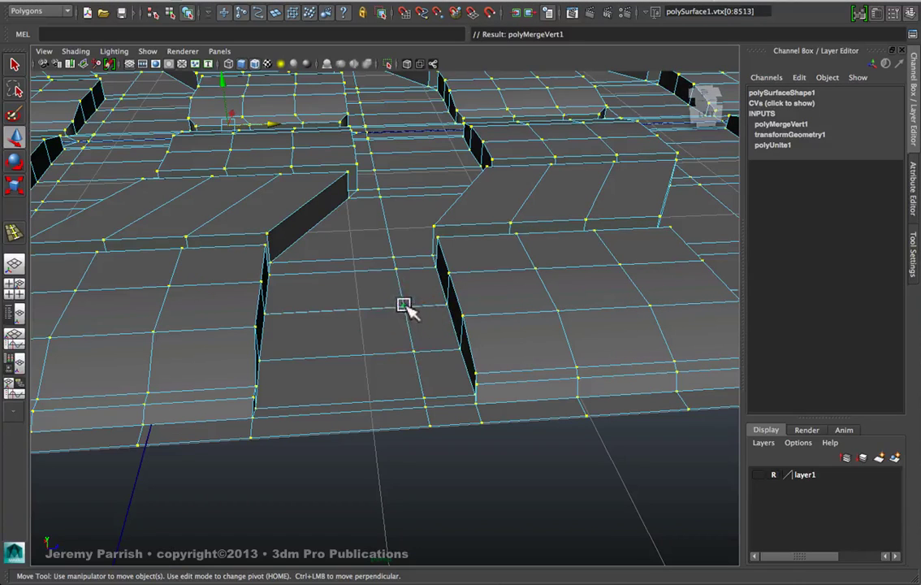
pyautogui.click(403, 305)
pyautogui.moveTo(448, 304); pyautogui.dragTo(402, 305)
pyautogui.press('z')
# - Return the tread strip to object mode, select it and delete its construction history
pyautogui.keyDown('alt'); pyautogui.moveTo(480, 441); pyautogui.dragTo(357, 338, button='right'); pyautogui.keyUp('alt')
pyautogui.keyDown('alt'); pyautogui.moveTo(487, 320); pyautogui.dragTo(440, 347); pyautogui.keyUp('alt')
pyautogui.moveTo(458, 255); pyautogui.dragTo(500, 241, button='right')
pyautogui.click(471, 242)
pyautogui.keyDown('alt'); pyautogui.moveTo(430, 302); pyautogui.dragTo(341, 284, button='right'); pyautogui.keyUp('alt')
pyautogui.click(341, 273)
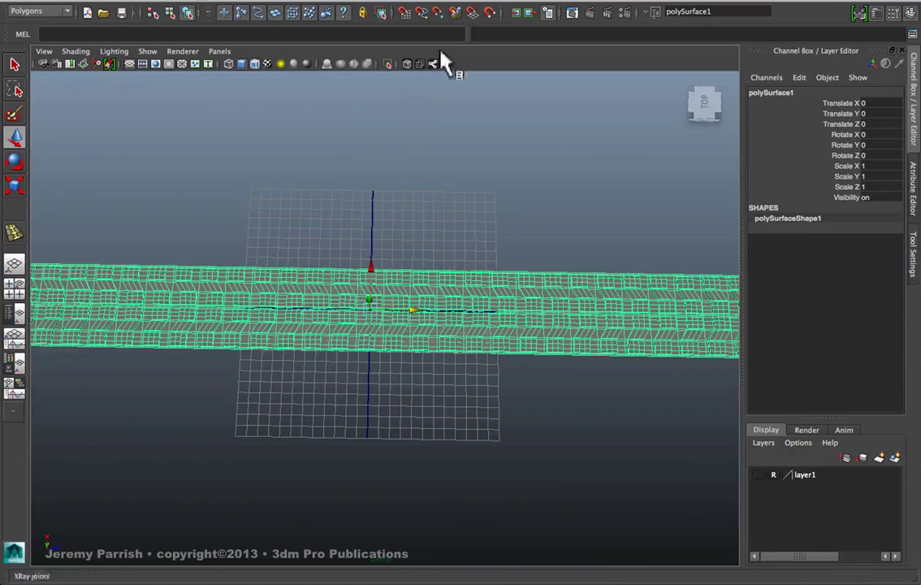
# - Apply a nonlinear Bend deformer to the tread strip
pyautogui.press('F2')
pyautogui.click(500, 0)
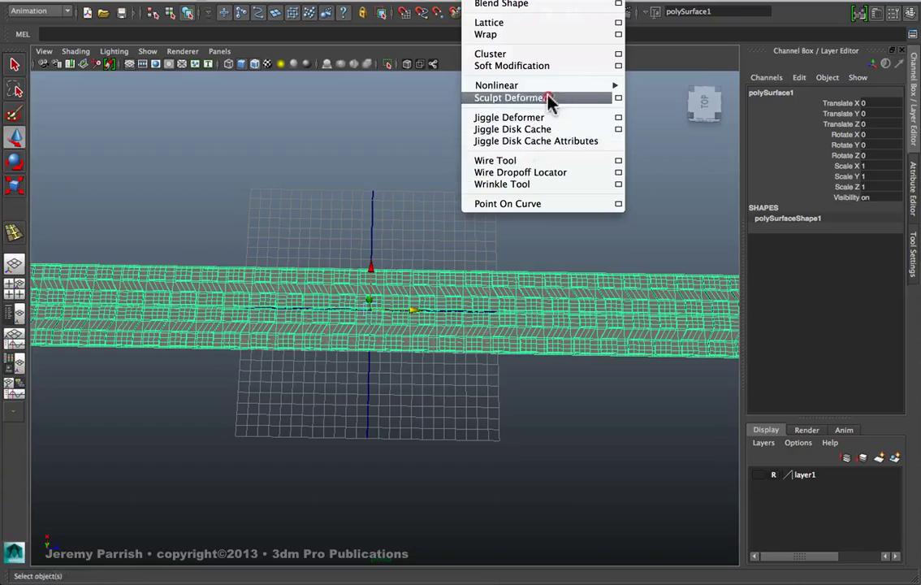
pyautogui.moveTo(550, 88)
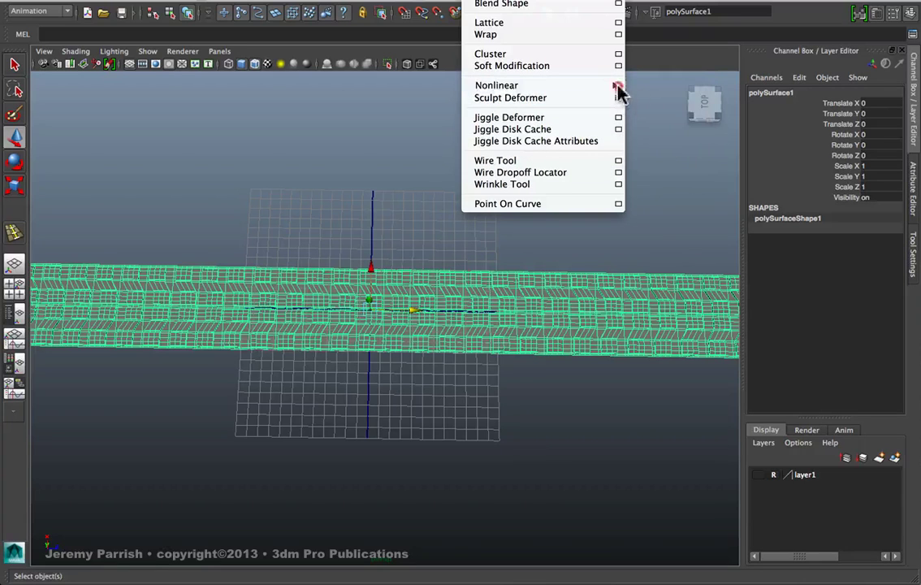
pyautogui.click(646, 91)
pyautogui.keyDown('alt'); pyautogui.moveTo(660, 309); pyautogui.dragTo(520, 313, button='right'); pyautogui.keyUp('alt')
pyautogui.keyDown('alt'); pyautogui.moveTo(519, 312); pyautogui.dragTo(595, 237); pyautogui.keyUp('alt')
pyautogui.keyDown('alt'); pyautogui.moveTo(505, 240); pyautogui.dragTo(380, 298); pyautogui.keyUp('alt')
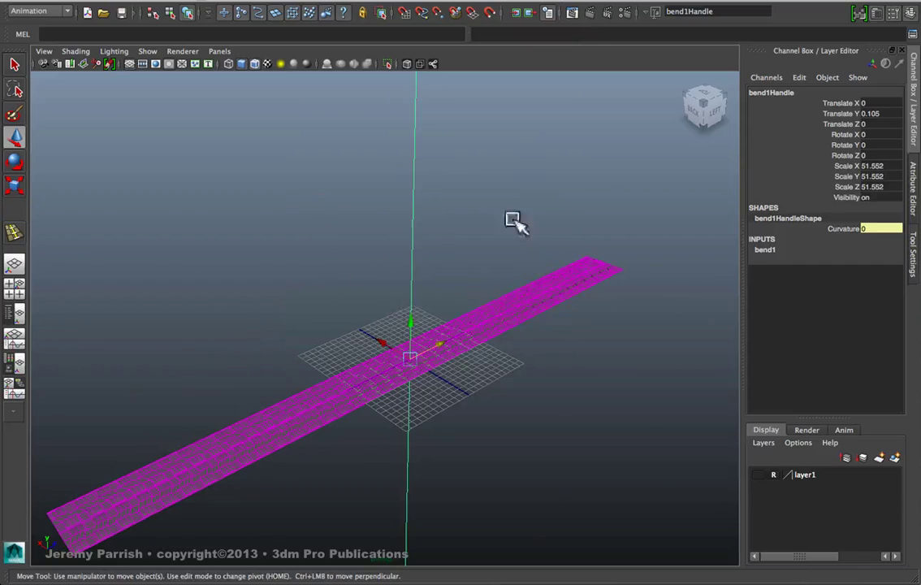
pyautogui.keyDown('alt'); pyautogui.moveTo(493, 224); pyautogui.dragTo(479, 270); pyautogui.keyUp('alt')
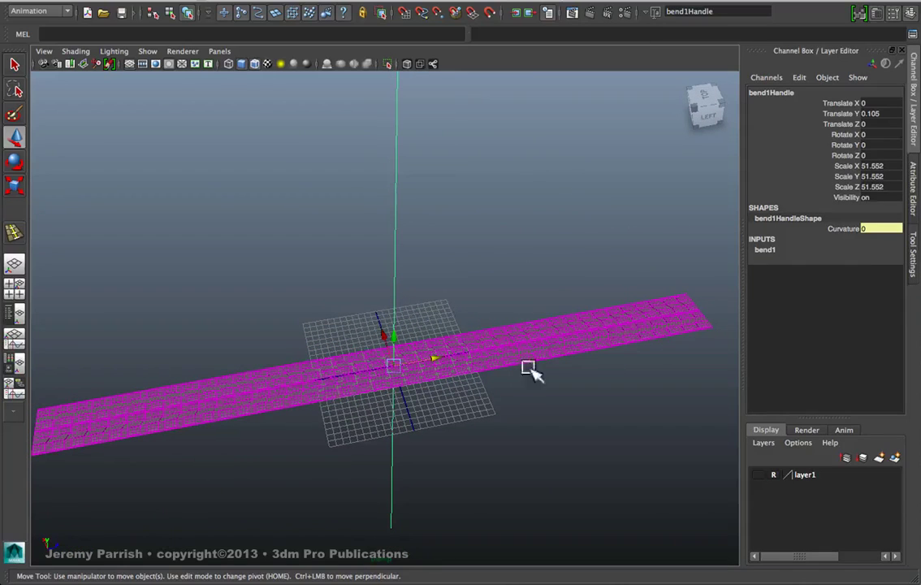
# - Set the bend handle's Rotate X to 90 so that it lies along the tread strip
pyautogui.press('e')
pyautogui.click(844, 134)
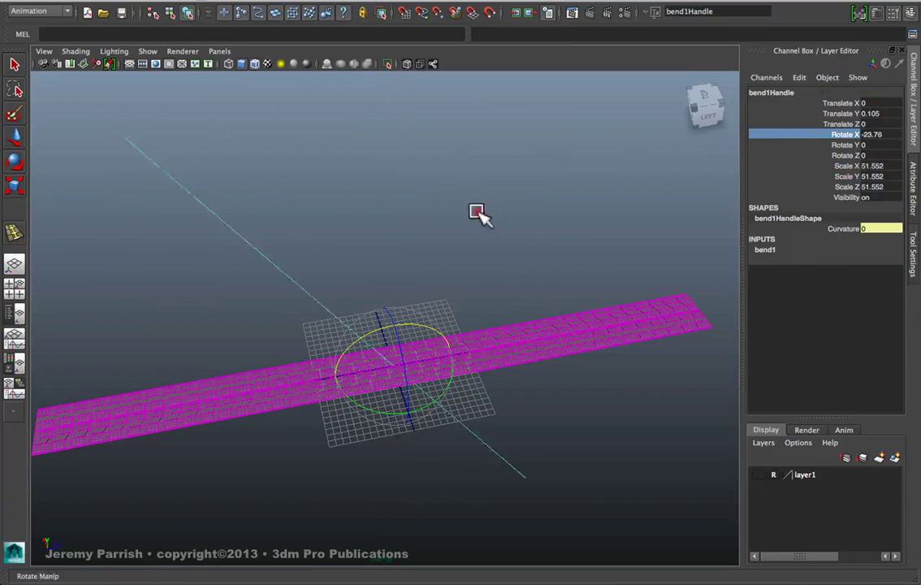
pyautogui.moveTo(475, 210); pyautogui.dragTo(462, 198, button='middle')
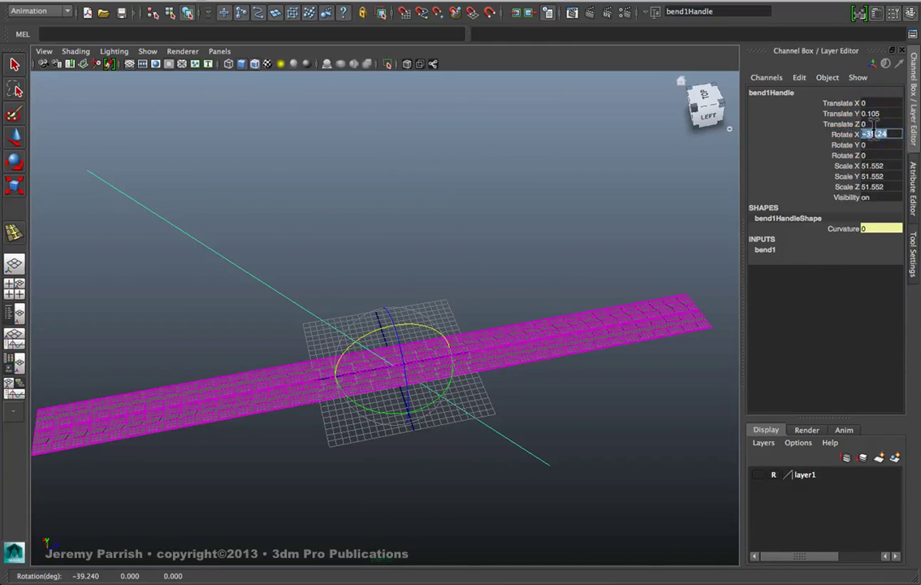
pyautogui.press('Return')
pyautogui.keyDown('alt'); pyautogui.moveTo(545, 282); pyautogui.dragTo(487, 315); pyautogui.keyUp('alt')
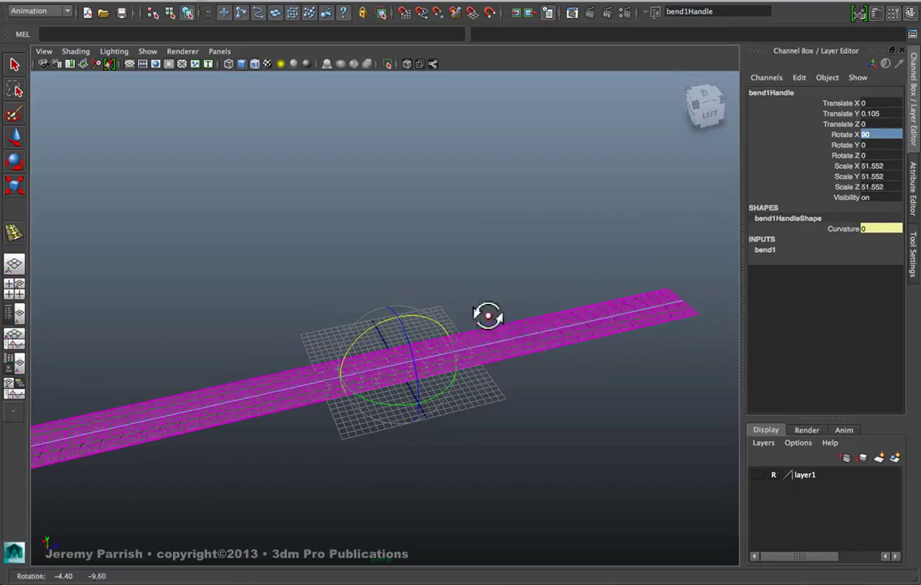
# - Bend the tread strip by increasing the bend1 Curvature to about 99.7
pyautogui.click(763, 249)
pyautogui.press('w')
pyautogui.click(843, 270)
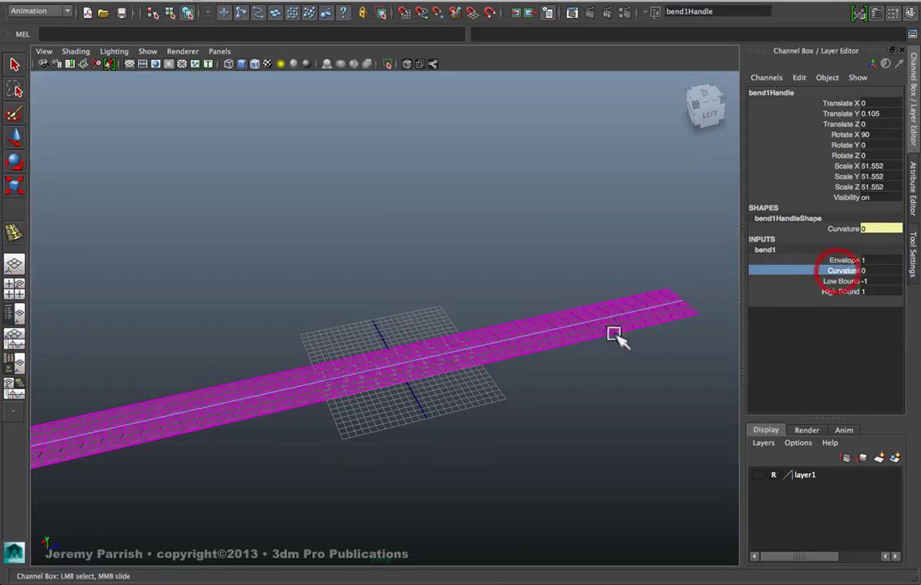
pyautogui.keyDown('alt'); pyautogui.moveTo(462, 415); pyautogui.dragTo(492, 391); pyautogui.keyUp('alt')
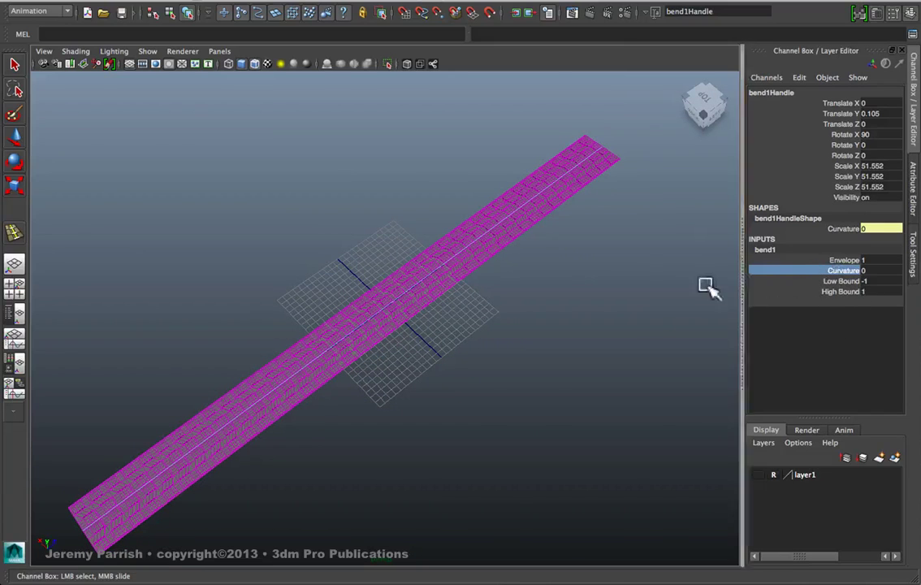
pyautogui.moveTo(396, 357); pyautogui.dragTo(452, 367, button='middle')
# - Rotate the bend handle around Z and set Rotate Z to exactly -90 so the strip curves downward
pyautogui.keyDown('alt'); pyautogui.moveTo(490, 372); pyautogui.dragTo(438, 401); pyautogui.keyUp('alt')
pyautogui.press('e')
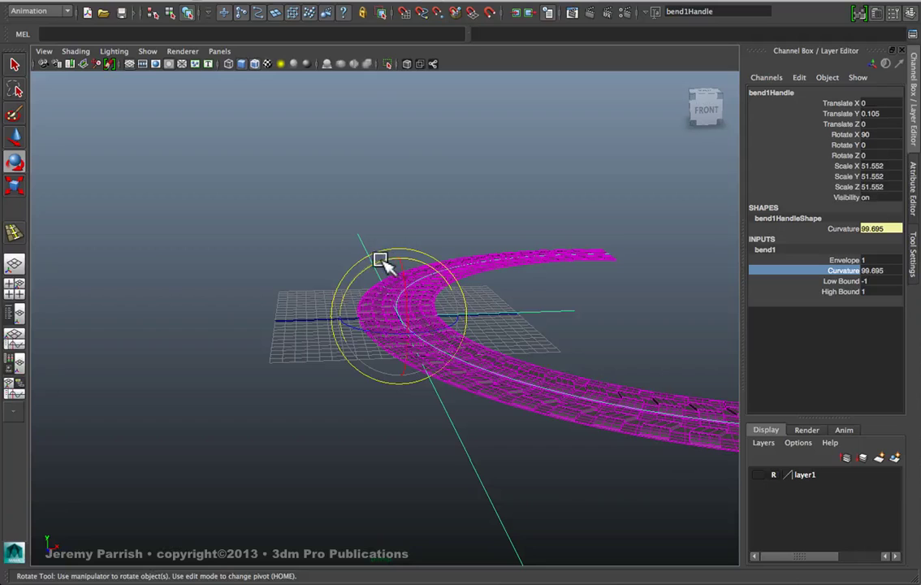
pyautogui.moveTo(379, 259); pyautogui.dragTo(522, 288)
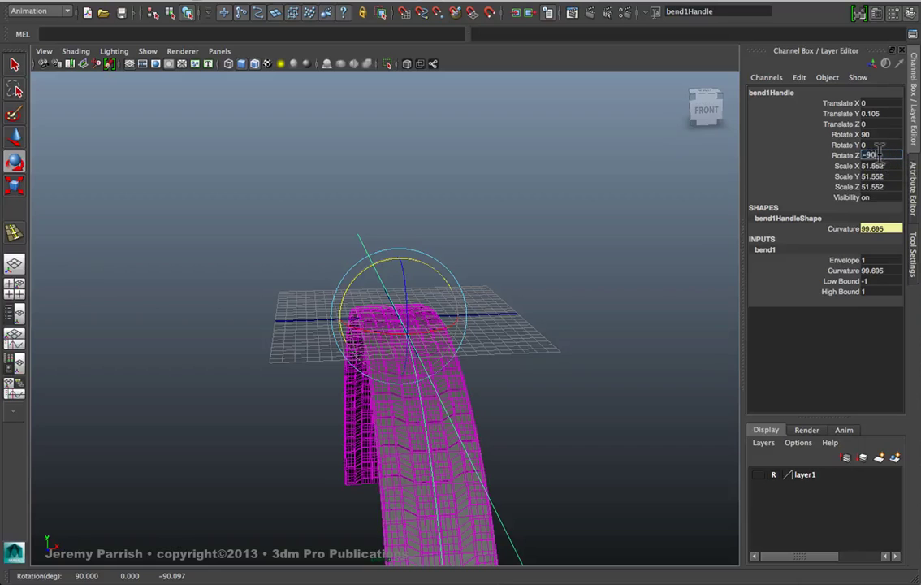
pyautogui.keyDown('alt'); pyautogui.moveTo(190, 447); pyautogui.dragTo(333, 354); pyautogui.keyUp('alt')
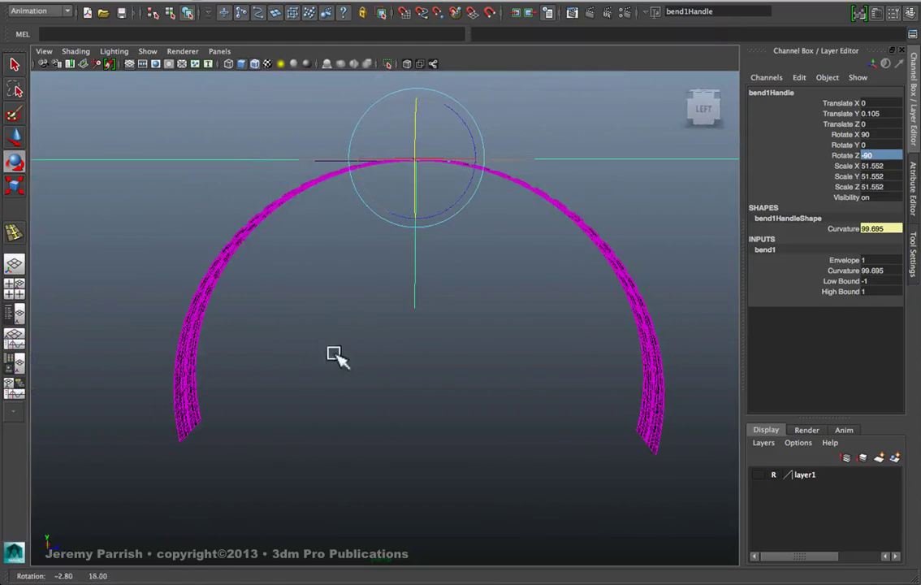
# - Increase the bend1 Curvature to 180 to close the tread strip into a full ring
pyautogui.click(845, 270)
pyautogui.moveTo(487, 318); pyautogui.dragTo(502, 332, button='middle')
pyautogui.keyDown('alt'); pyautogui.moveTo(360, 298); pyautogui.dragTo(439, 430, button='right'); pyautogui.keyUp('alt')
pyautogui.keyDown('alt'); pyautogui.moveTo(439, 405); pyautogui.dragTo(432, 236, button='middle'); pyautogui.keyUp('alt')
pyautogui.keyDown('alt'); pyautogui.moveTo(424, 364); pyautogui.dragTo(458, 407, button='right'); pyautogui.keyUp('alt')
pyautogui.keyDown('alt'); pyautogui.moveTo(473, 365); pyautogui.dragTo(441, 376, button='middle'); pyautogui.keyUp('alt')
pyautogui.keyDown('alt'); pyautogui.moveTo(441, 377); pyautogui.dragTo(580, 477, button='right'); pyautogui.keyUp('alt')
pyautogui.keyDown('alt'); pyautogui.moveTo(555, 445); pyautogui.dragTo(471, 425, button='middle'); pyautogui.keyUp('alt')
pyautogui.keyDown('alt'); pyautogui.moveTo(421, 421); pyautogui.dragTo(568, 530, button='right'); pyautogui.keyUp('alt')
pyautogui.moveTo(441, 412); pyautogui.dragTo(465, 412, button='middle')
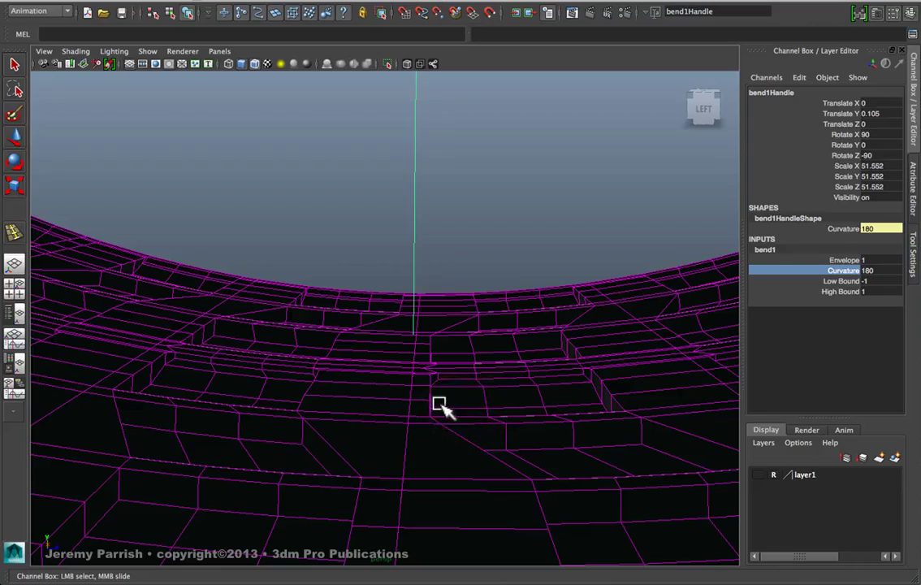
# - Switch to wireframe display and examine the seam where the two ends of the tread ring meet
pyautogui.press('4')
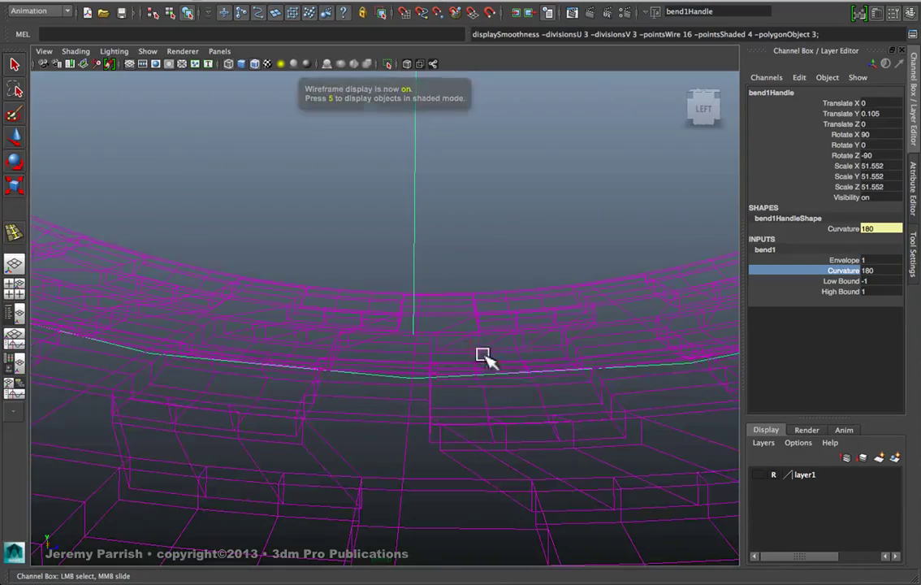
pyautogui.moveTo(489, 358)
pyautogui.keyDown('alt'); pyautogui.mouseDown()
pyautogui.moveTo(436, 369)
pyautogui.moveTo(463, 387)
pyautogui.moveTo(476, 437)
pyautogui.moveTo(456, 408)
pyautogui.moveTo(450, 311)
pyautogui.moveTo(489, 428)
pyautogui.moveTo(505, 382)
pyautogui.moveTo(487, 371)
pyautogui.mouseUp(); pyautogui.keyUp('alt')
pyautogui.moveTo(485, 372); pyautogui.dragTo(487, 374, button='middle')
pyautogui.keyDown('alt'); pyautogui.moveTo(488, 374); pyautogui.dragTo(444, 401); pyautogui.keyUp('alt')
pyautogui.keyDown('alt'); pyautogui.moveTo(507, 417); pyautogui.dragTo(367, 297); pyautogui.keyUp('alt')
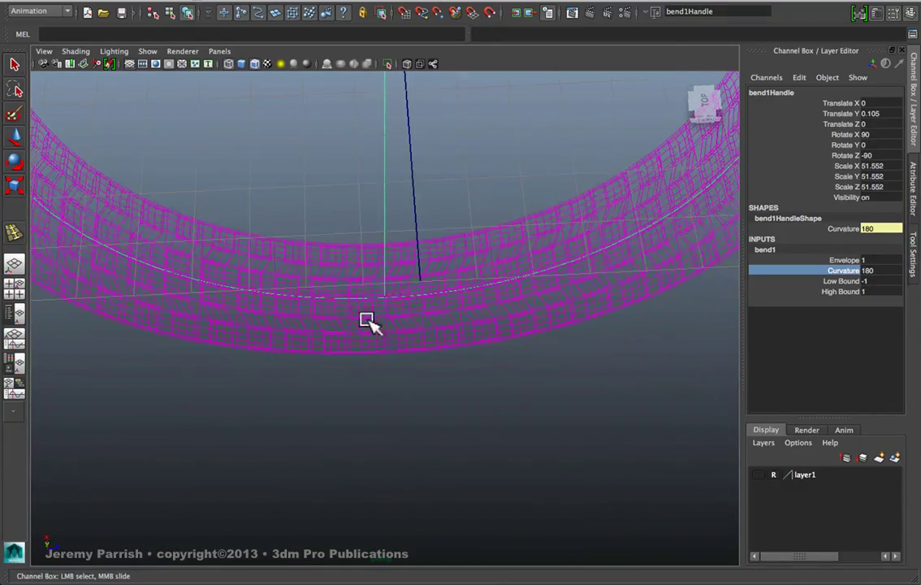
# - Duplicate the bent tread ring and move the copy about 15.3 units along X
pyautogui.click(365, 322)
pyautogui.keyDown('alt'); pyautogui.moveTo(524, 370); pyautogui.dragTo(382, 246, button='right'); pyautogui.keyUp('alt')
pyautogui.keyDown('alt'); pyautogui.moveTo(382, 247); pyautogui.dragTo(418, 230); pyautogui.keyUp('alt')
pyautogui.press('w')
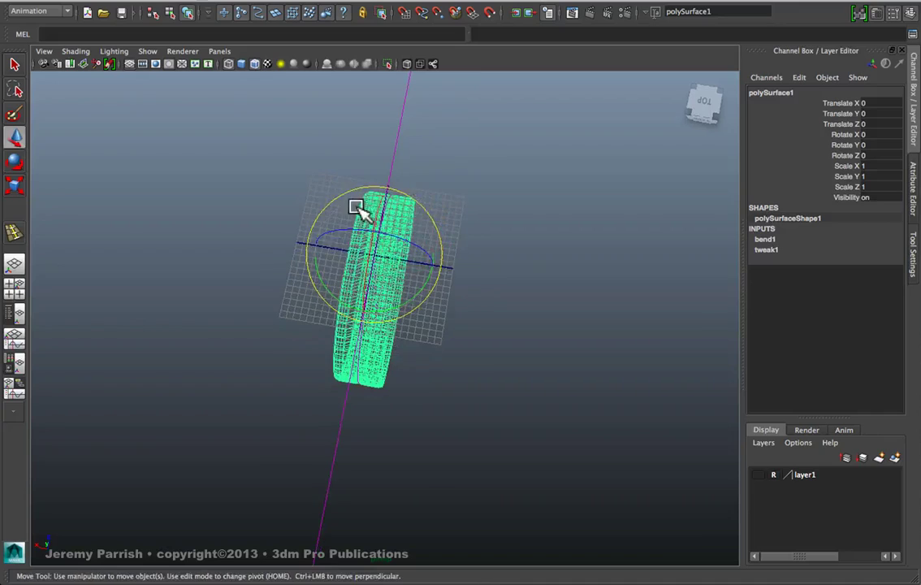
pyautogui.keyDown('alt'); pyautogui.moveTo(355, 206); pyautogui.dragTo(438, 325); pyautogui.keyUp('alt')
pyautogui.keyDown('alt'); pyautogui.moveTo(441, 223); pyautogui.dragTo(404, 372); pyautogui.keyUp('alt')
pyautogui.hotkey('ctrl', 'd')
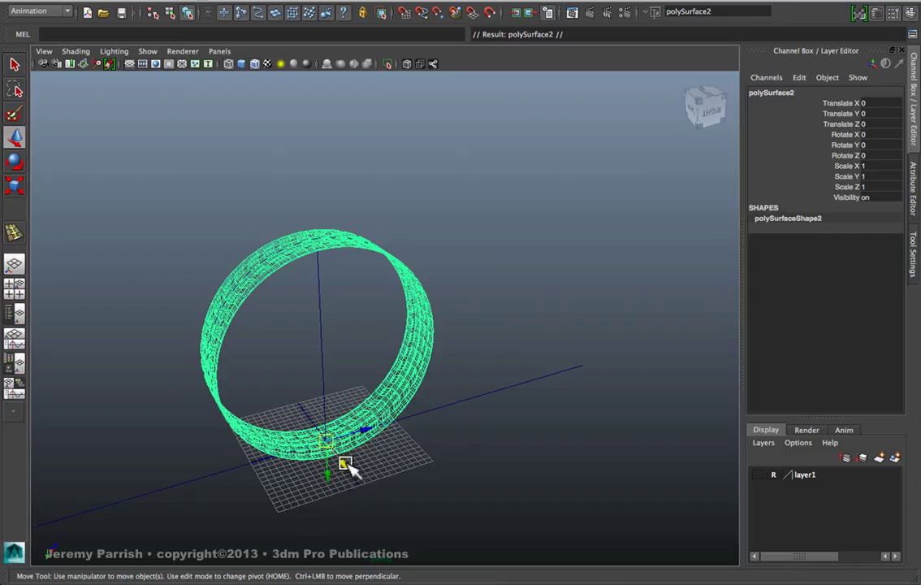
pyautogui.moveTo(345, 463); pyautogui.dragTo(409, 447)
# - Turn on smooth mesh preview for the duplicated tread ring
pyautogui.keyDown('alt'); pyautogui.moveTo(398, 290); pyautogui.dragTo(304, 181); pyautogui.keyUp('alt')
pyautogui.keyDown('alt'); pyautogui.moveTo(305, 181); pyautogui.dragTo(377, 363, button='right'); pyautogui.keyUp('alt')
pyautogui.keyDown('alt'); pyautogui.moveTo(377, 363); pyautogui.dragTo(298, 382); pyautogui.keyUp('alt')
pyautogui.keyDown('alt'); pyautogui.moveTo(298, 382); pyautogui.dragTo(262, 331, button='middle'); pyautogui.keyUp('alt')
pyautogui.keyDown('alt'); pyautogui.moveTo(262, 331); pyautogui.dragTo(406, 485, button='right'); pyautogui.keyUp('alt')
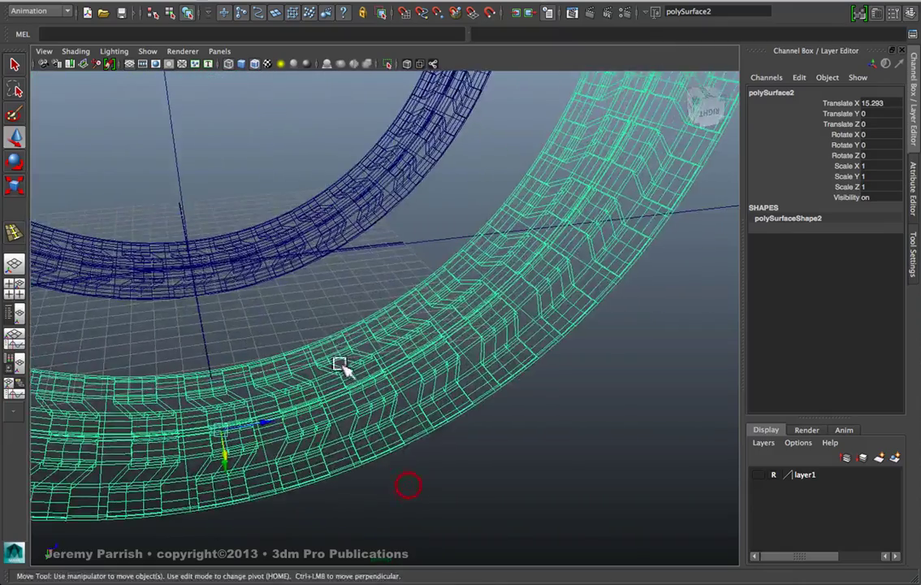
pyautogui.keyDown('alt'); pyautogui.moveTo(321, 340); pyautogui.dragTo(465, 253, button='middle'); pyautogui.keyUp('alt')
pyautogui.keyDown('alt'); pyautogui.moveTo(383, 280); pyautogui.dragTo(375, 292); pyautogui.keyUp('alt')
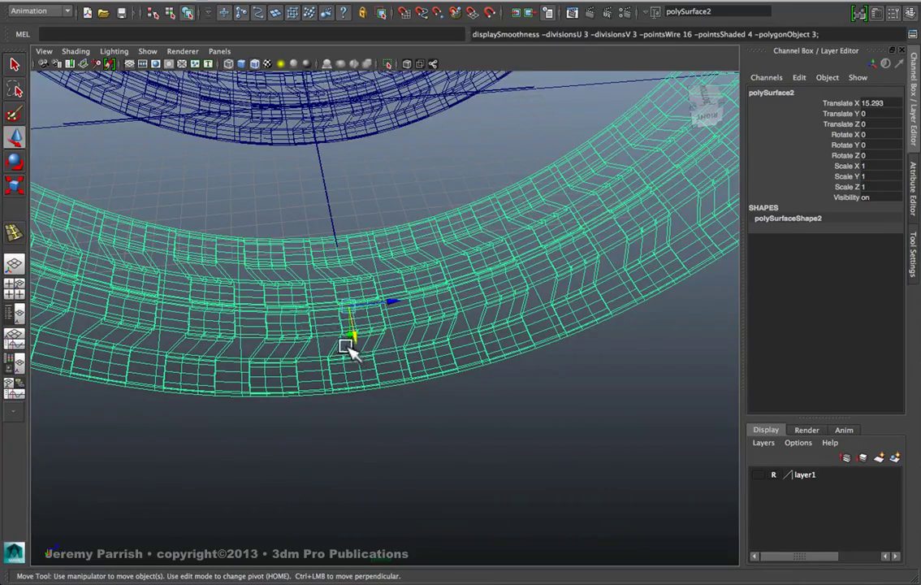
pyautogui.press('3')
# - Select the vertices around the duplicate ring's end seam and merge them
pyautogui.rightClick(326, 299)
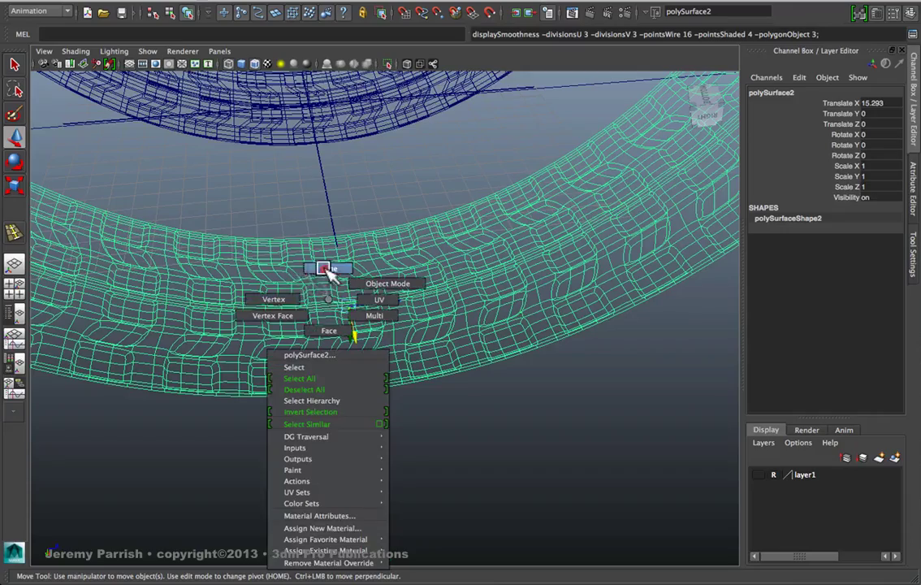
pyautogui.click(292, 298)
pyautogui.keyDown('alt'); pyautogui.moveTo(293, 297); pyautogui.dragTo(382, 443); pyautogui.keyUp('alt')
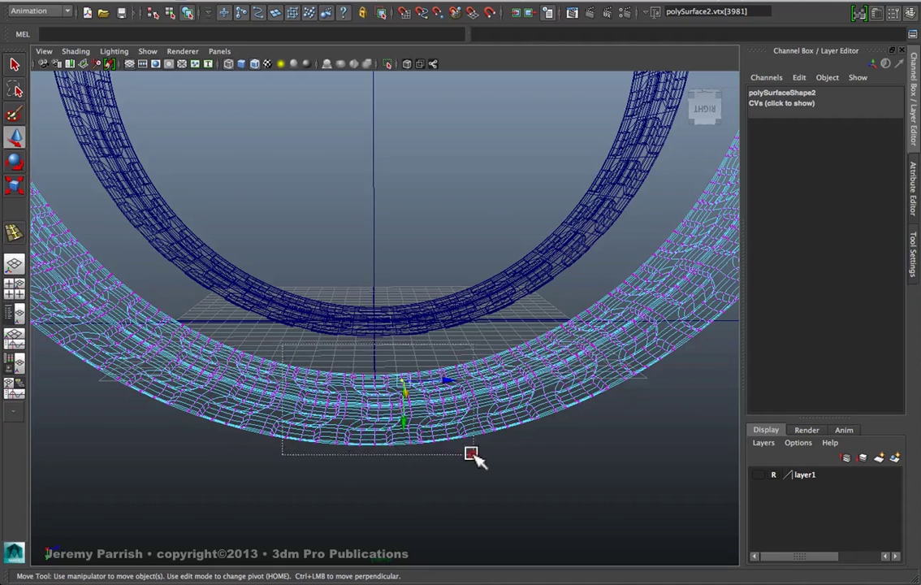
pyautogui.moveTo(474, 454); pyautogui.dragTo(471, 457)
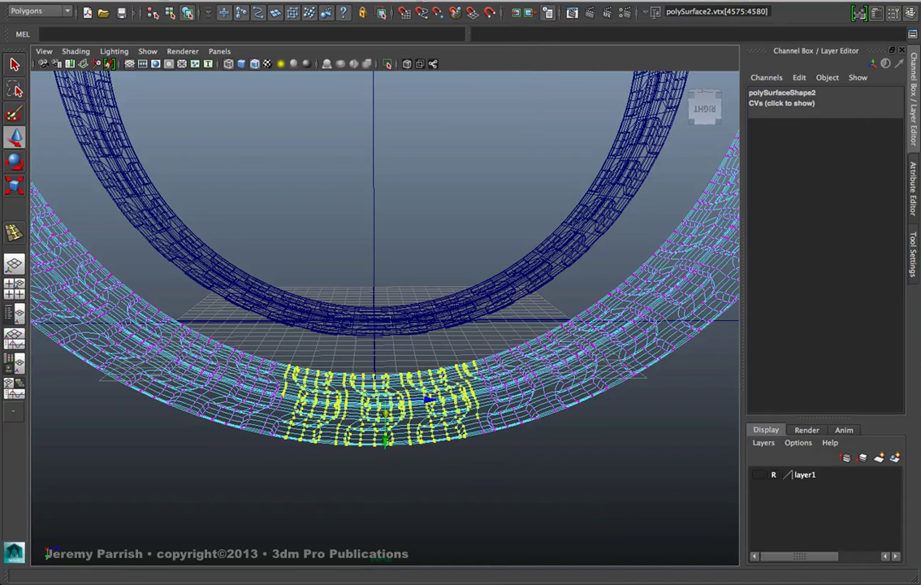
pyautogui.click(432, 2)
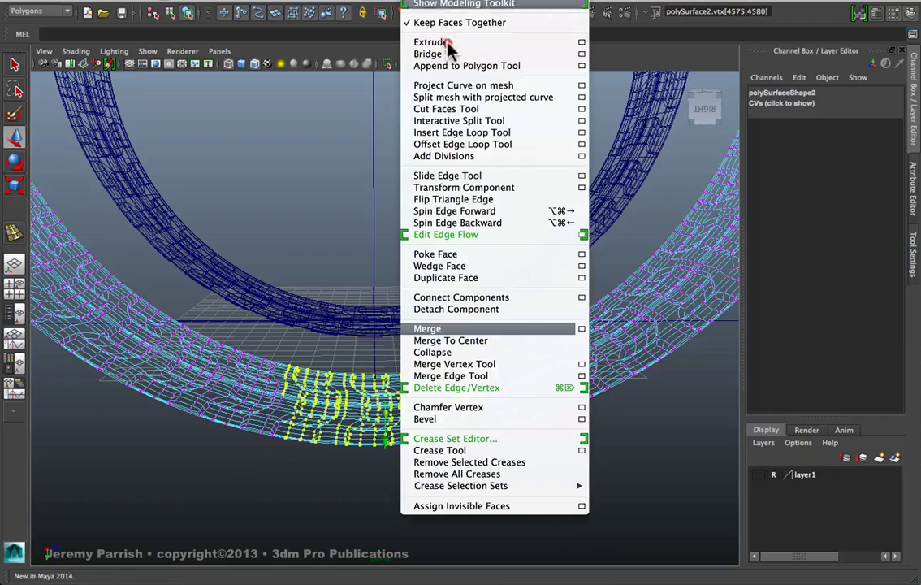
pyautogui.click(455, 332)
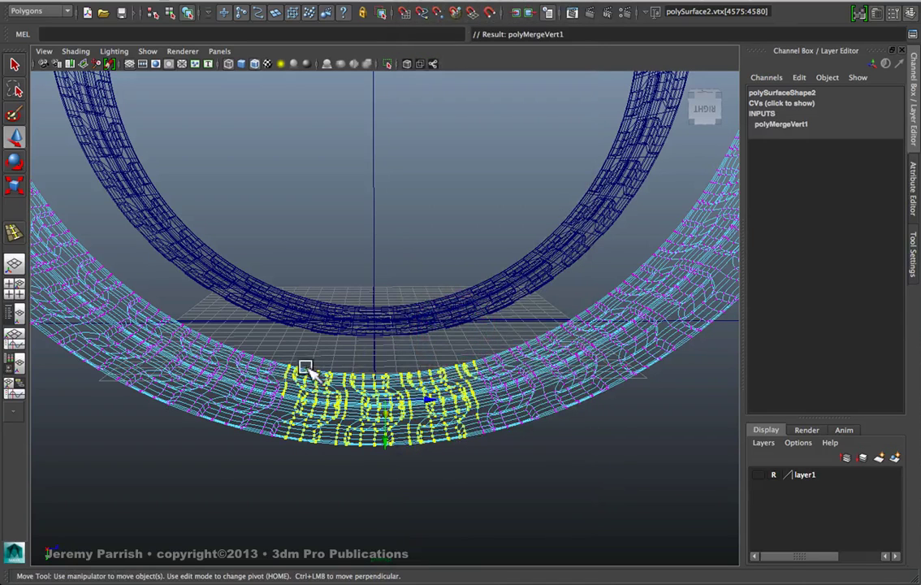
# - Return the duplicate ring to object mode without smoothing and switch the view to shaded display
pyautogui.moveTo(274, 392); pyautogui.dragTo(312, 379, button='right')
pyautogui.click(255, 395)
pyautogui.keyDown('alt'); pyautogui.moveTo(480, 374); pyautogui.dragTo(281, 350, button='right'); pyautogui.keyUp('alt')
pyautogui.moveTo(281, 351)
pyautogui.keyDown('alt'); pyautogui.mouseDown()
pyautogui.moveTo(346, 354)
pyautogui.moveTo(285, 274)
pyautogui.moveTo(294, 282)
pyautogui.moveTo(420, 231)
pyautogui.mouseUp(); pyautogui.keyUp('alt')
pyautogui.press('1')
pyautogui.press('4')
pyautogui.press('5')
pyautogui.click(512, 240)
# - Turn off wireframe on shaded and display the duplicate tread ring with smooth mesh preview
pyautogui.keyDown('alt'); pyautogui.moveTo(385, 281); pyautogui.dragTo(353, 283, button='right'); pyautogui.keyUp('alt')
pyautogui.keyDown('alt'); pyautogui.moveTo(351, 282); pyautogui.dragTo(319, 319); pyautogui.keyUp('alt')
pyautogui.click(253, 66)
pyautogui.keyDown('alt'); pyautogui.moveTo(329, 171); pyautogui.dragTo(394, 302); pyautogui.keyUp('alt')
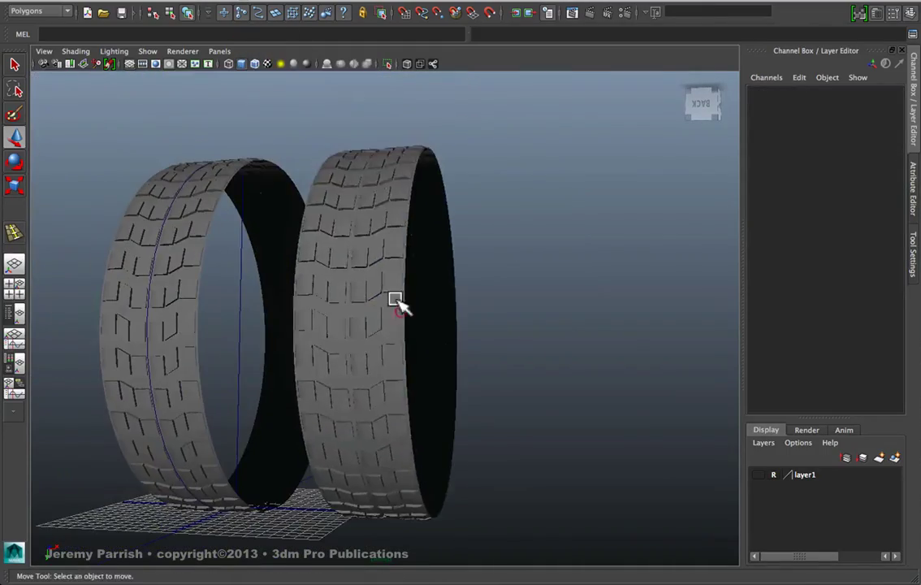
pyautogui.click(389, 284)
pyautogui.click(537, 351)
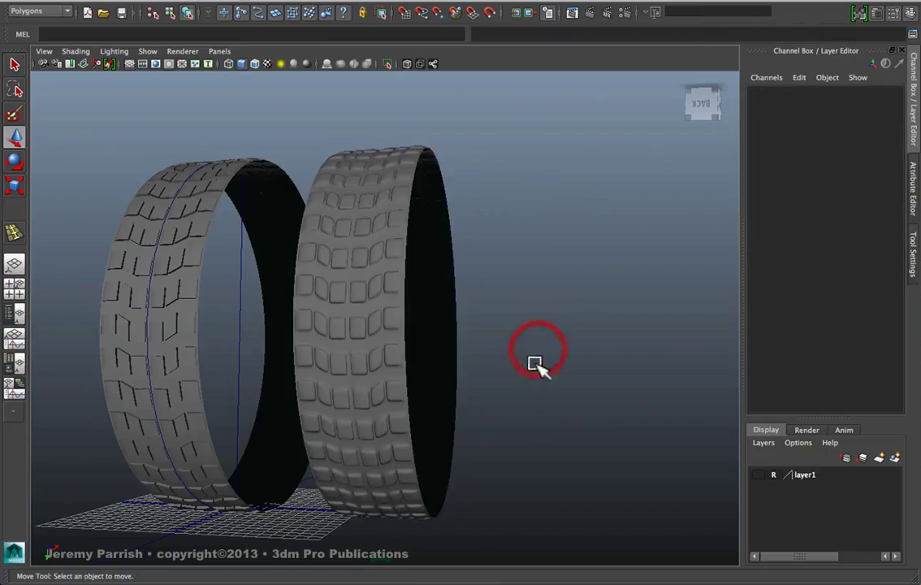
# - Switch the duplicate tread ring to edge selection and turn off its smooth mesh preview
pyautogui.keyDown('alt'); pyautogui.moveTo(518, 317); pyautogui.dragTo(527, 360); pyautogui.keyUp('alt')
pyautogui.press('w')
pyautogui.click(403, 240)
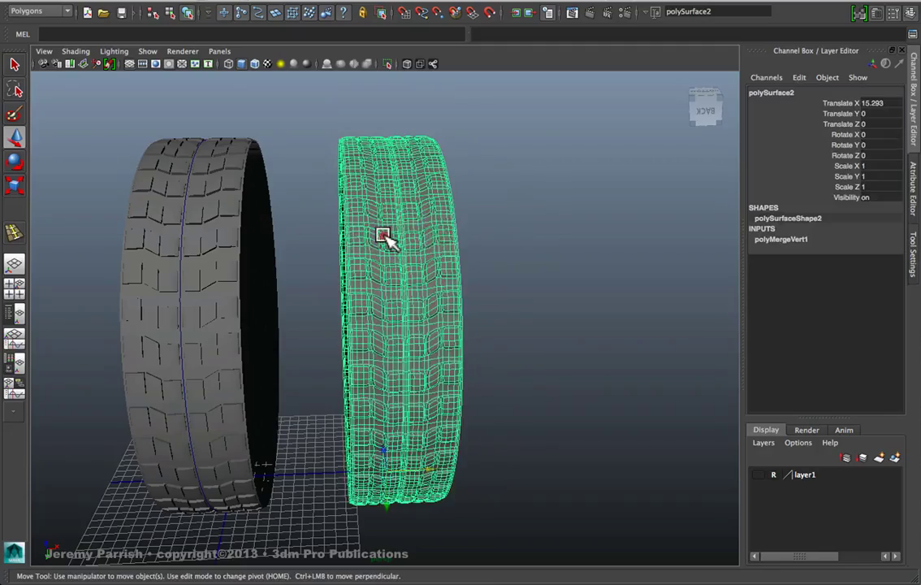
pyautogui.moveTo(380, 237); pyautogui.dragTo(387, 212, button='right')
pyautogui.keyDown('alt'); pyautogui.moveTo(386, 212); pyautogui.dragTo(385, 336); pyautogui.keyUp('alt')
pyautogui.keyDown('alt'); pyautogui.moveTo(385, 336); pyautogui.dragTo(418, 417, button='right'); pyautogui.keyUp('alt')
pyautogui.press('1')
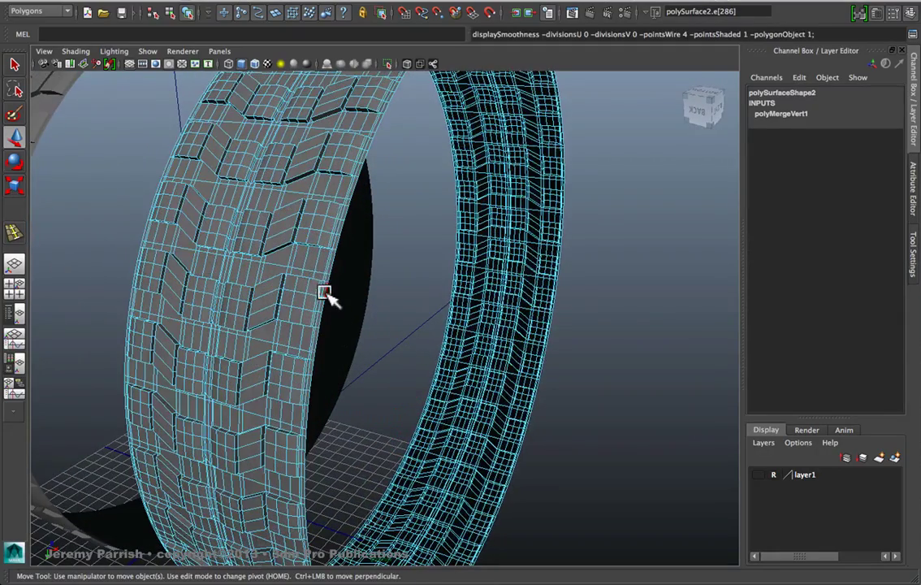
# - Check the ring's border edges at the end seam, then select the vertices around the seam and merge them
pyautogui.keyDown('alt'); pyautogui.moveTo(338, 360); pyautogui.dragTo(261, 262); pyautogui.keyUp('alt')
pyautogui.keyDown('alt'); pyautogui.moveTo(261, 261); pyautogui.dragTo(256, 471, button='middle'); pyautogui.keyUp('alt')
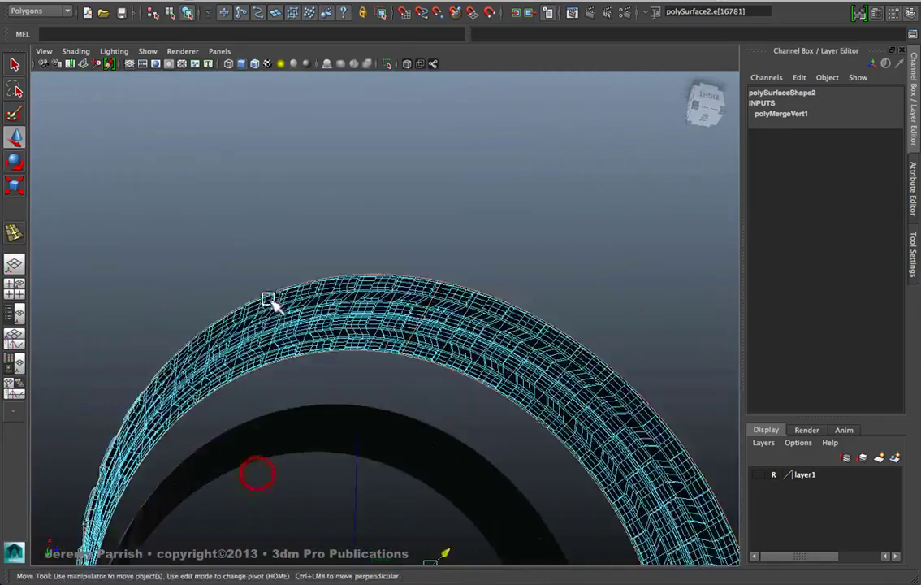
pyautogui.keyDown('alt'); pyautogui.moveTo(267, 298); pyautogui.dragTo(321, 413, button='right'); pyautogui.keyUp('alt')
pyautogui.keyDown('alt'); pyautogui.moveTo(359, 370); pyautogui.dragTo(319, 428, button='middle'); pyautogui.keyUp('alt')
pyautogui.keyDown('alt'); pyautogui.moveTo(309, 391); pyautogui.dragTo(297, 347); pyautogui.keyUp('alt')
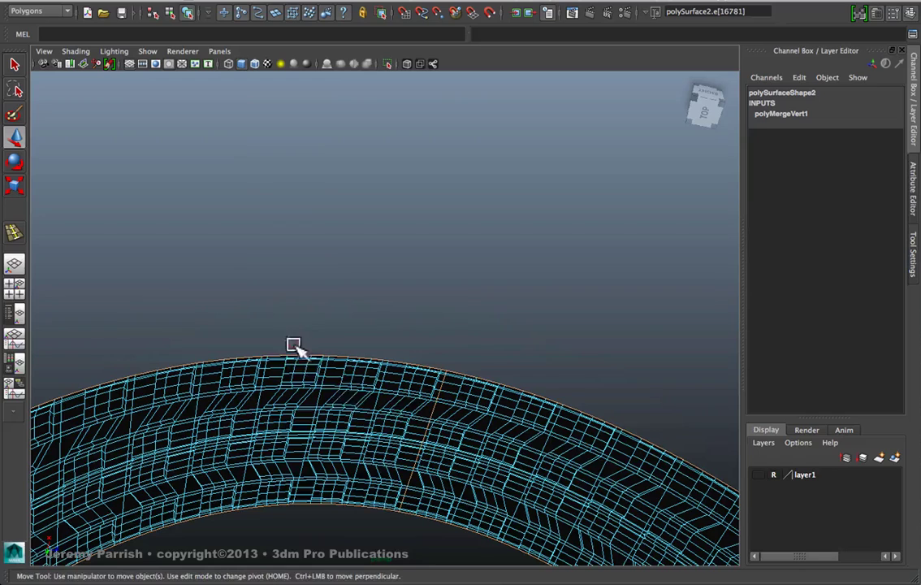
pyautogui.rightClick(355, 408)
pyautogui.click(321, 405)
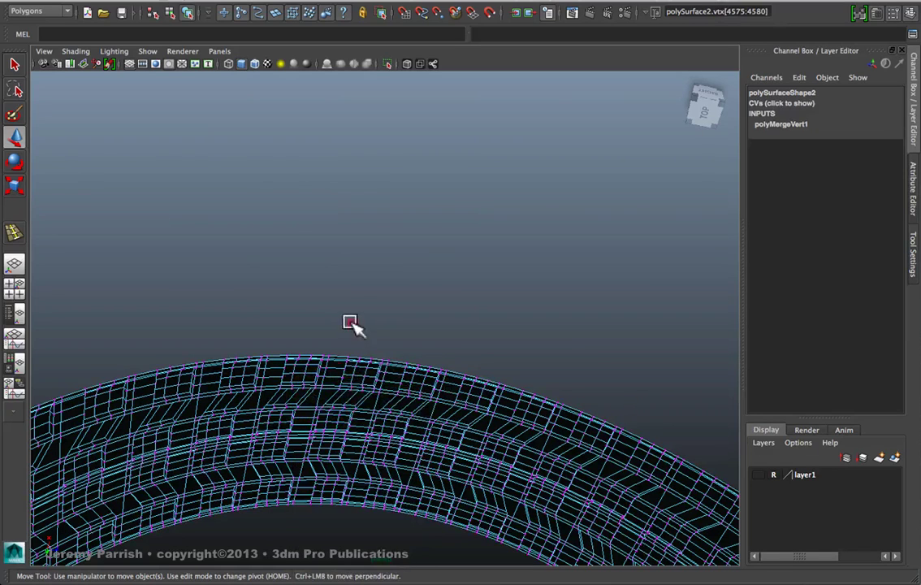
pyautogui.moveTo(476, 528); pyautogui.dragTo(476, 524)
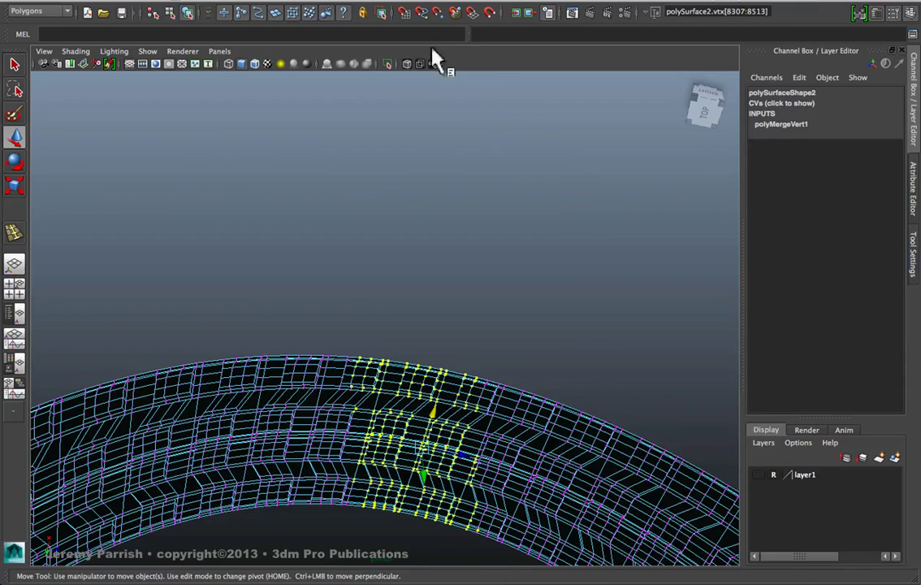
pyautogui.click(417, 1)
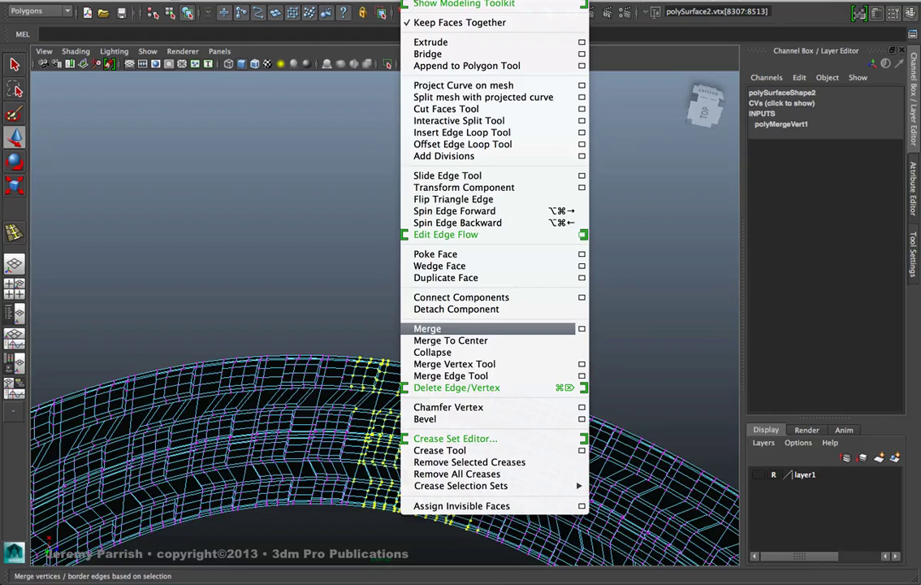
pyautogui.click(497, 330)
pyautogui.click(360, 344)
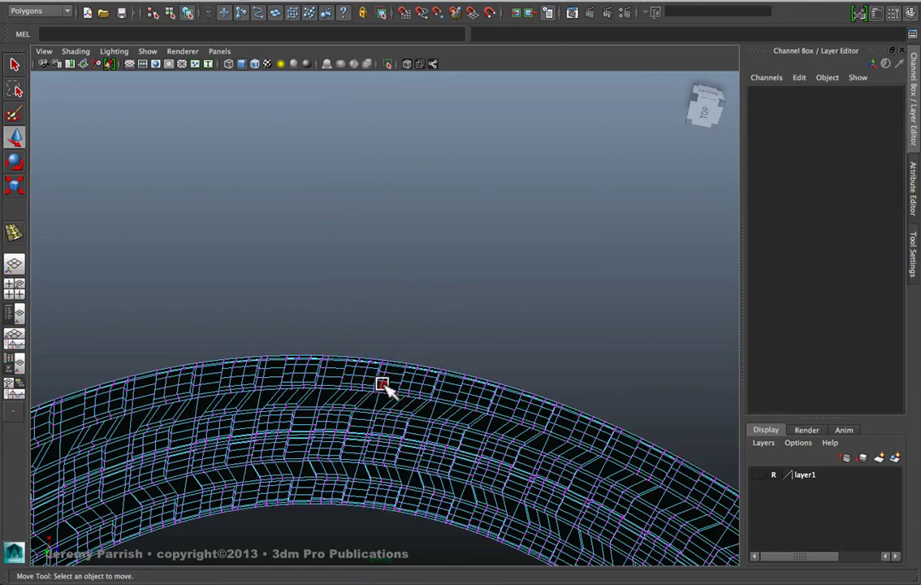
# - Return the ring to edge selection without smoothing and select the border edge loops on both sides
pyautogui.moveTo(383, 385); pyautogui.dragTo(391, 354, button='right')
pyautogui.keyDown('alt'); pyautogui.moveTo(431, 346); pyautogui.dragTo(405, 249, button='middle'); pyautogui.keyUp('alt')
pyautogui.keyDown('alt'); pyautogui.moveTo(398, 298); pyautogui.dragTo(484, 419, button='right'); pyautogui.keyUp('alt')
pyautogui.keyDown('alt'); pyautogui.moveTo(493, 289); pyautogui.dragTo(488, 320); pyautogui.keyUp('alt')
pyautogui.keyDown('alt'); pyautogui.moveTo(488, 218); pyautogui.dragTo(469, 345, button='middle'); pyautogui.keyUp('alt')
pyautogui.keyDown('alt'); pyautogui.moveTo(457, 216); pyautogui.dragTo(449, 288); pyautogui.keyUp('alt')
pyautogui.click(447, 288)
pyautogui.press('1')
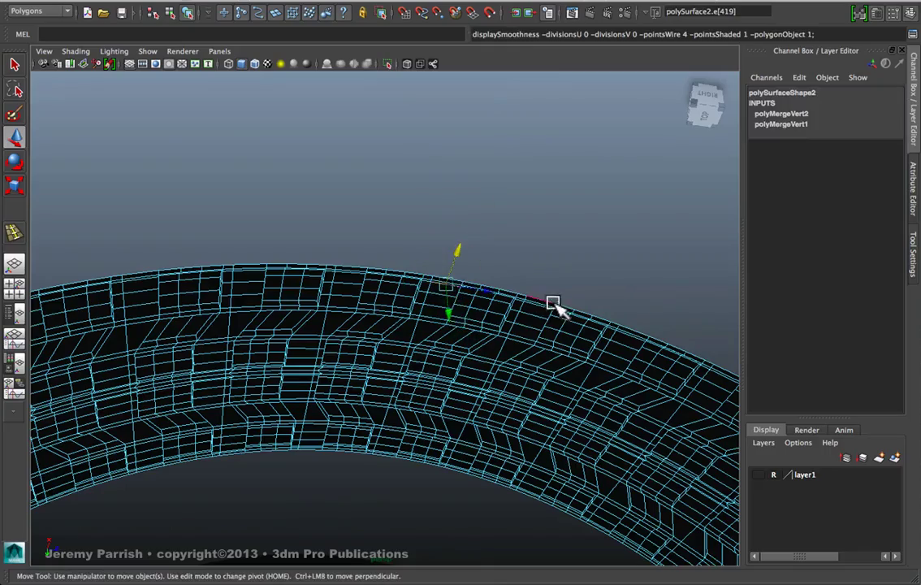
pyautogui.click(552, 302)
# - Scale the selected border edge loops along X, and scale them uniformly to about 0.991
pyautogui.keyDown('alt'); pyautogui.moveTo(452, 370); pyautogui.dragTo(528, 367); pyautogui.keyUp('alt')
pyautogui.keyDown('alt'); pyautogui.moveTo(528, 367); pyautogui.dragTo(309, 288, button='right'); pyautogui.keyUp('alt')
pyautogui.keyDown('alt'); pyautogui.moveTo(309, 287); pyautogui.dragTo(376, 306); pyautogui.keyUp('alt')
pyautogui.keyDown('alt'); pyautogui.moveTo(376, 306); pyautogui.dragTo(325, 445, button='right'); pyautogui.keyUp('alt')
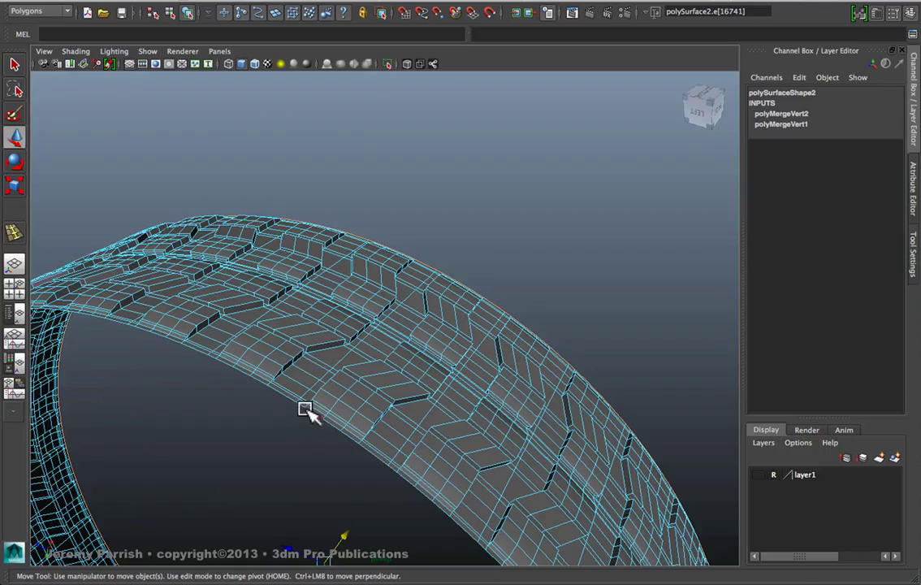
pyautogui.keyDown('alt'); pyautogui.moveTo(304, 408); pyautogui.dragTo(245, 304, button='right'); pyautogui.keyUp('alt')
pyautogui.keyDown('alt'); pyautogui.moveTo(245, 304); pyautogui.dragTo(244, 390); pyautogui.keyUp('alt')
pyautogui.keyDown('alt'); pyautogui.moveTo(245, 391); pyautogui.dragTo(309, 309, button='right'); pyautogui.keyUp('alt')
pyautogui.moveTo(309, 309)
pyautogui.keyDown('alt'); pyautogui.mouseDown()
pyautogui.moveTo(263, 287)
pyautogui.moveTo(302, 294)
pyautogui.moveTo(318, 277)
pyautogui.mouseUp(); pyautogui.keyUp('alt')
pyautogui.press('r')
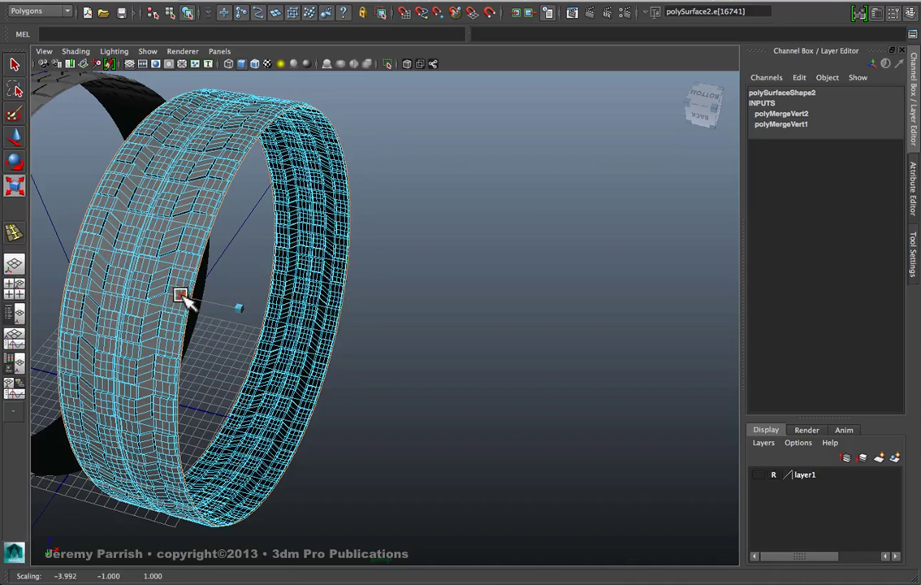
pyautogui.moveTo(181, 296)
pyautogui.mouseDown()
pyautogui.moveTo(174, 291)
pyautogui.moveTo(182, 297)
pyautogui.mouseUp()
pyautogui.press('z')
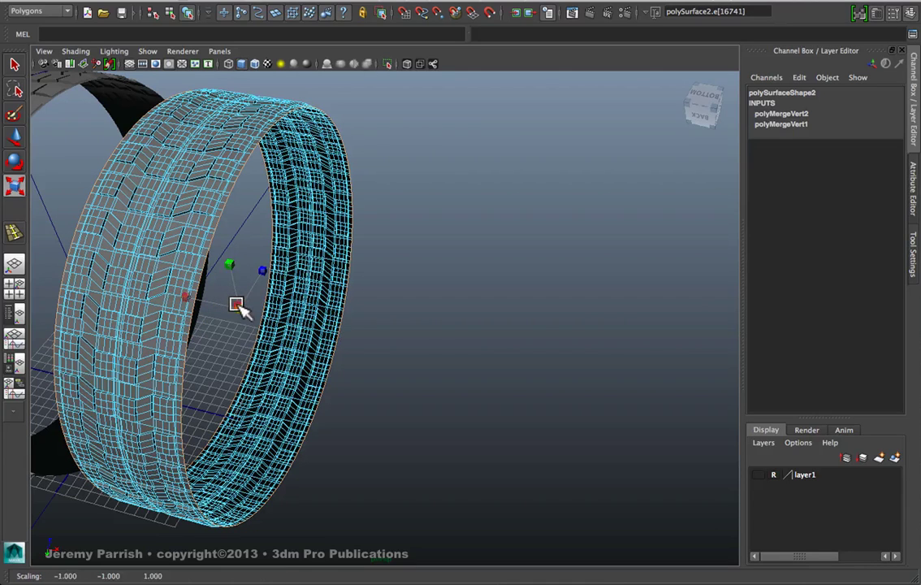
pyautogui.moveTo(240, 306); pyautogui.dragTo(238, 306)
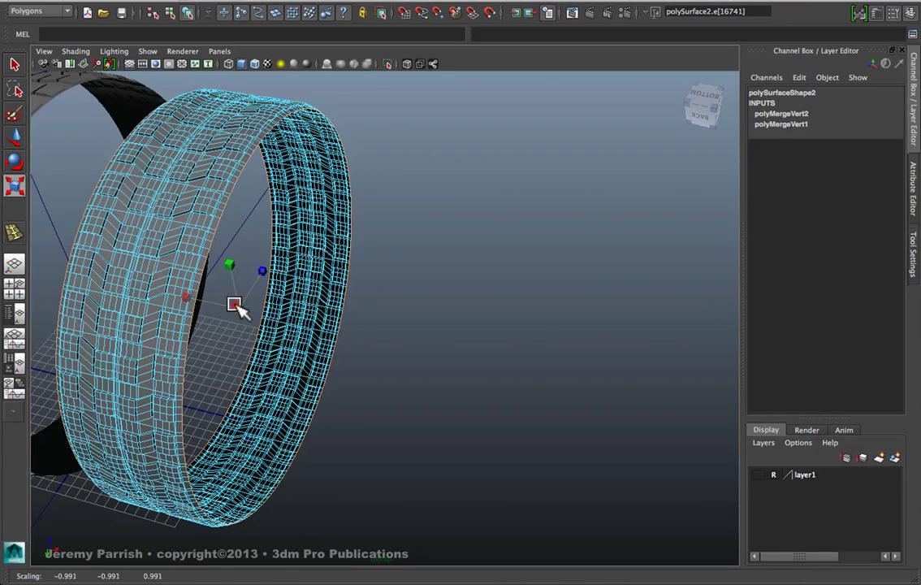
# - Extrude the two selected border edge loops of the tread ring
pyautogui.keyDown('shift'); pyautogui.rightClick(413, 154); pyautogui.keyUp('shift')
pyautogui.keyDown('shift'); pyautogui.moveTo(420, 179); pyautogui.dragTo(416, 182, button='right'); pyautogui.keyUp('shift')
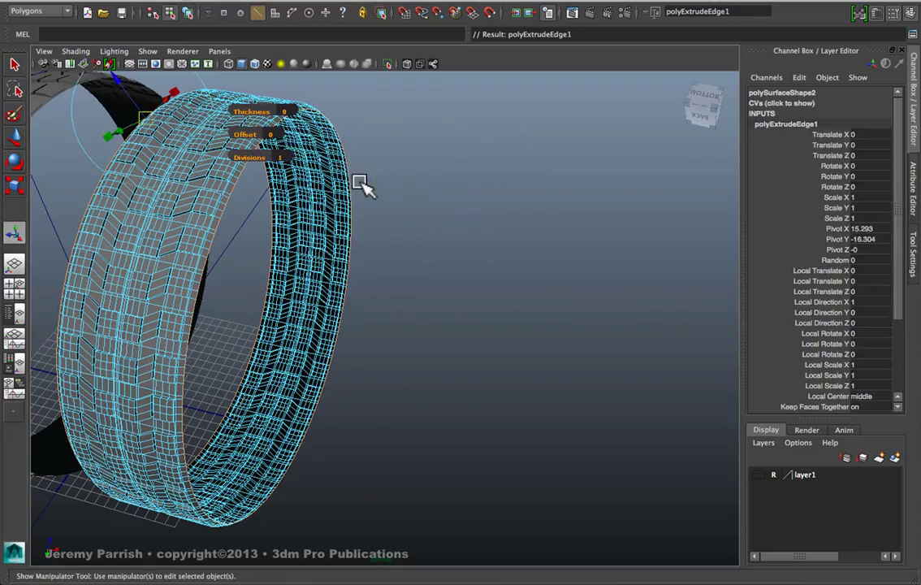
pyautogui.keyDown('alt'); pyautogui.moveTo(416, 304); pyautogui.dragTo(347, 302); pyautogui.keyUp('alt')
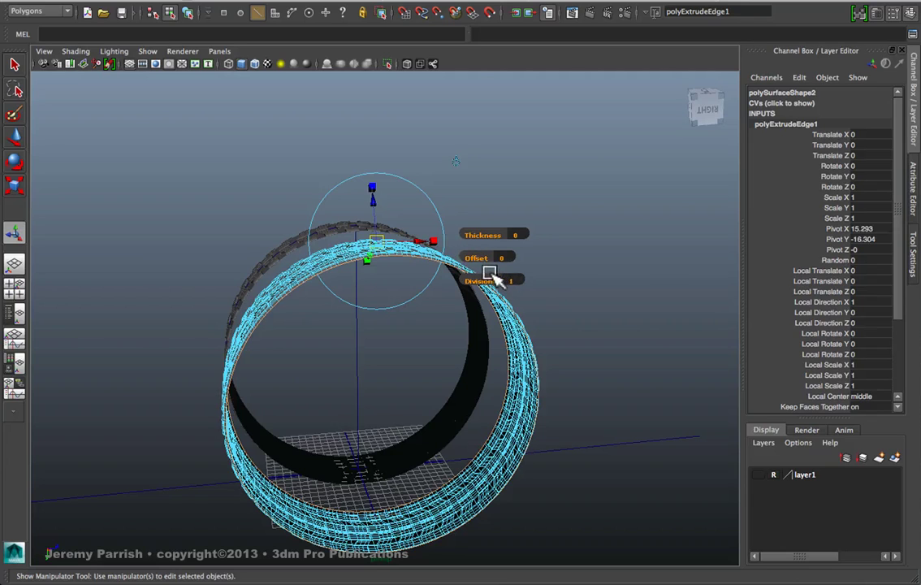
pyautogui.moveTo(377, 208); pyautogui.dragTo(420, 301)
pyautogui.keyDown('alt'); pyautogui.moveTo(377, 340); pyautogui.dragTo(479, 318); pyautogui.keyUp('alt')
pyautogui.hotkey('ctrl', 'z')
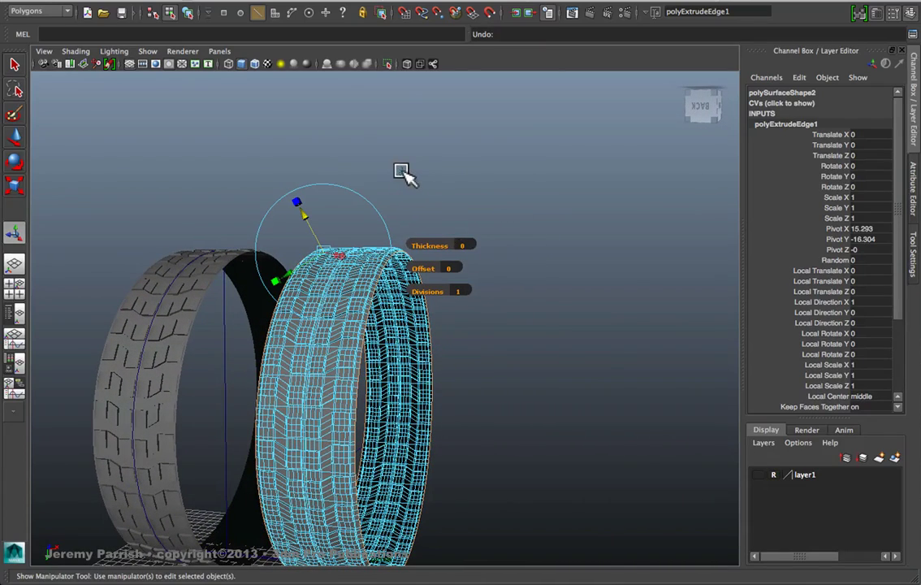
# - Switch the extrude manipulator to world orientation and scale the extruded edges inward to 0.65 in Y and Z, forming the sidewalls
pyautogui.click(402, 171)
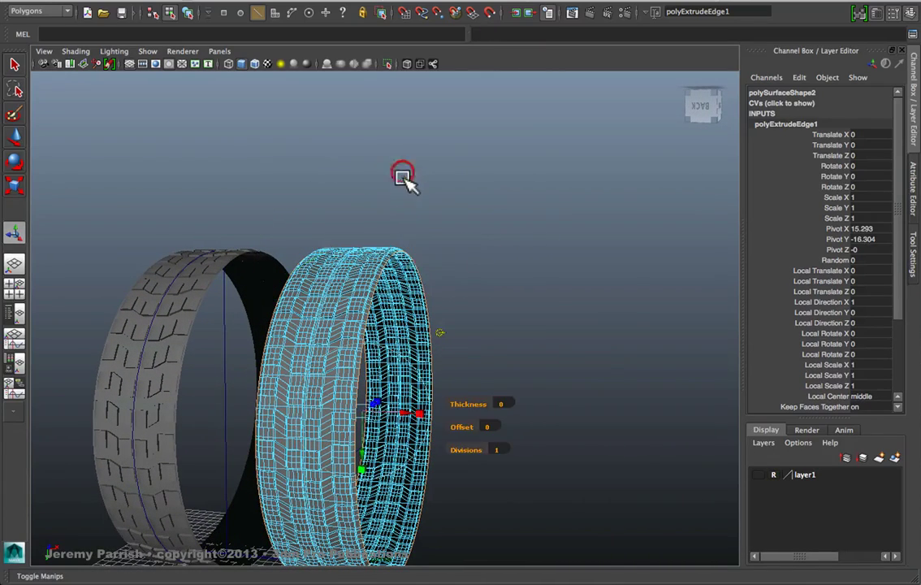
pyautogui.keyDown('alt'); pyautogui.moveTo(428, 396); pyautogui.dragTo(374, 399); pyautogui.keyUp('alt')
pyautogui.keyDown('alt'); pyautogui.moveTo(374, 399); pyautogui.dragTo(404, 467, button='right'); pyautogui.keyUp('alt')
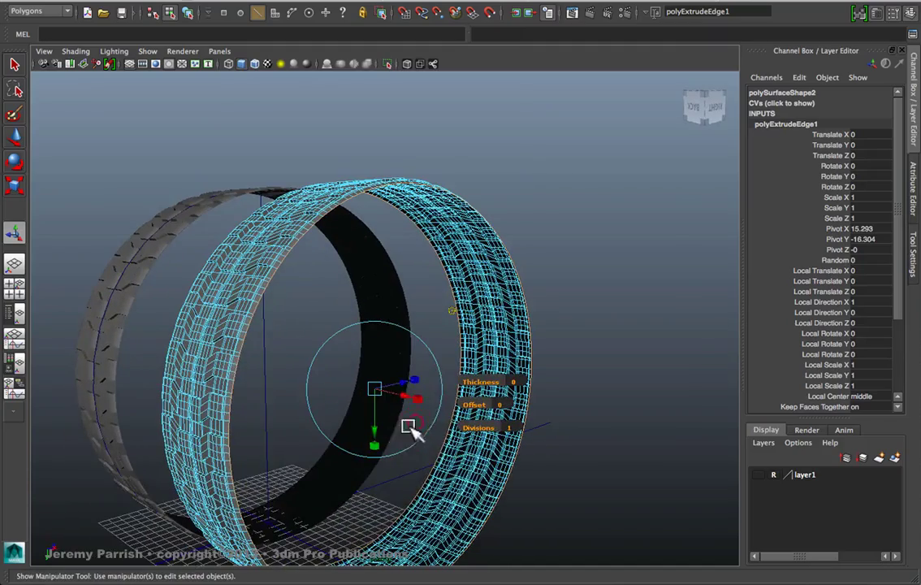
pyautogui.click(375, 444)
pyautogui.moveTo(375, 389); pyautogui.dragTo(449, 441)
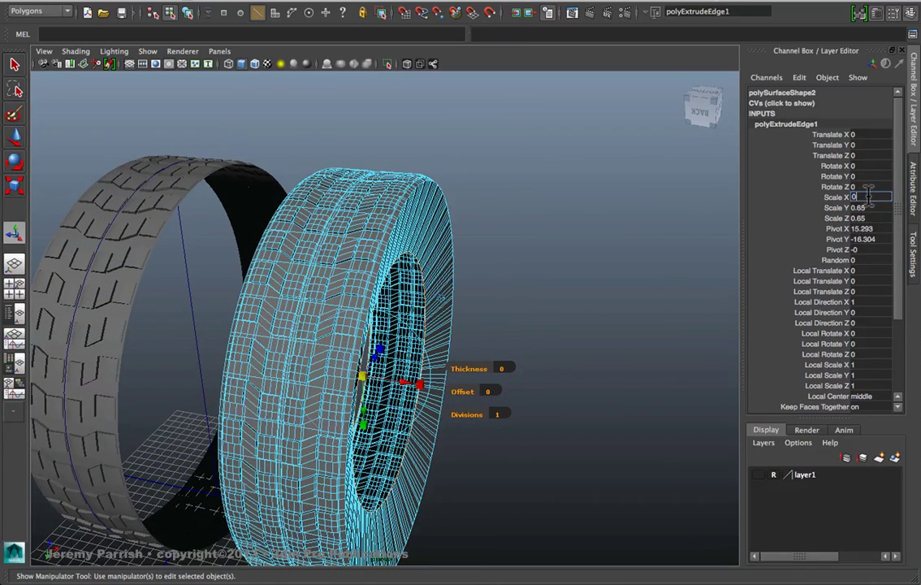
# - Set the edge extrusion's Scale X to 1
pyautogui.press('Return')
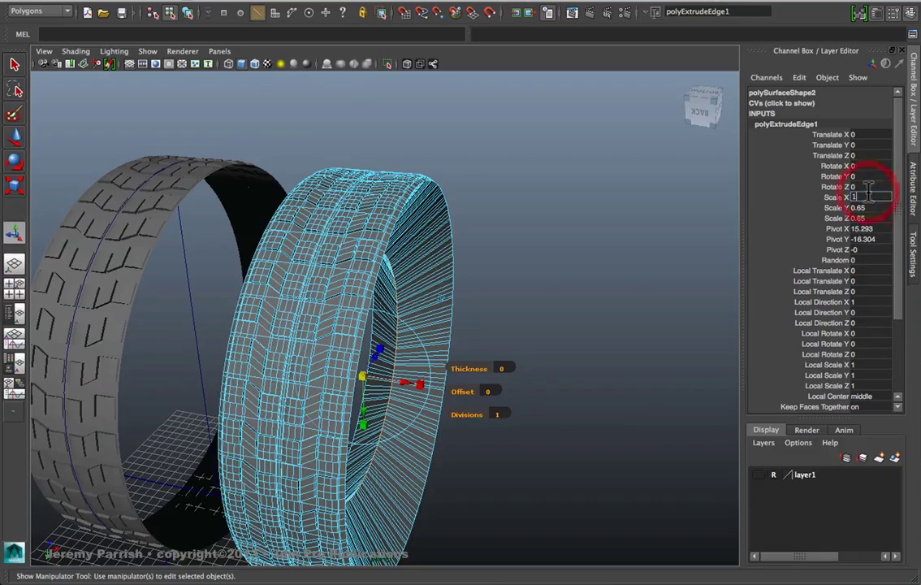
pyautogui.write('1')
pyautogui.press('Return')
pyautogui.keyDown('alt'); pyautogui.moveTo(477, 319); pyautogui.dragTo(414, 334); pyautogui.keyUp('alt')
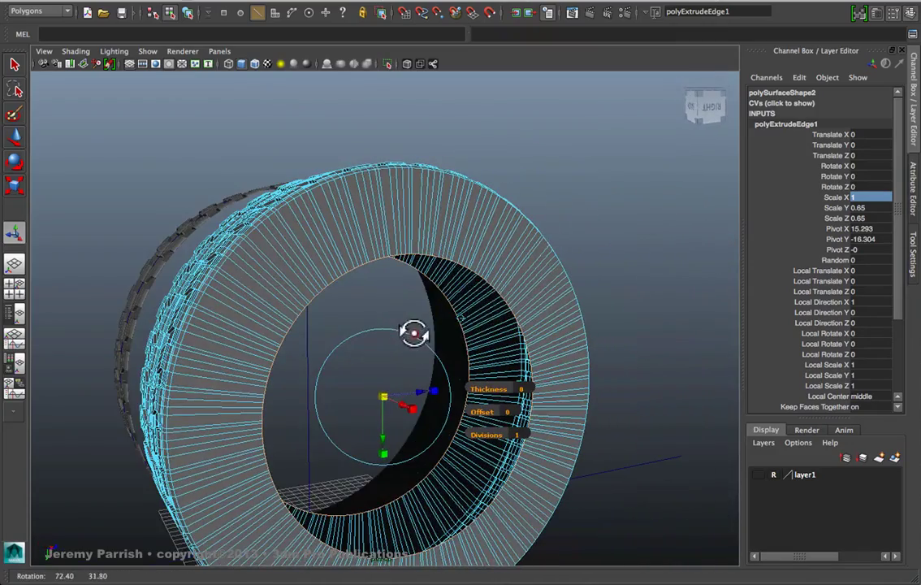
# - Return the tire to object mode, select it with the Move tool and center its pivot
pyautogui.click(350, 271)
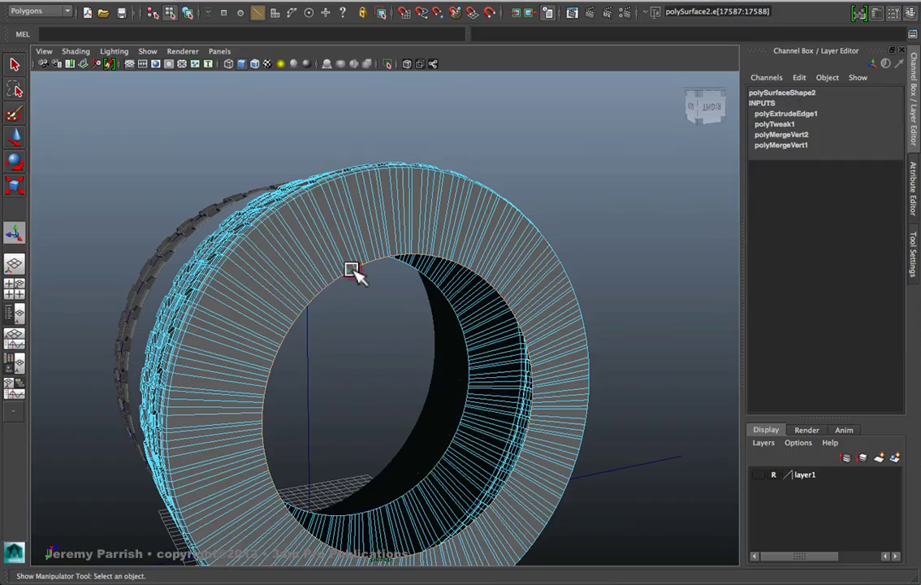
pyautogui.keyDown('alt'); pyautogui.moveTo(487, 406); pyautogui.dragTo(419, 424); pyautogui.keyUp('alt')
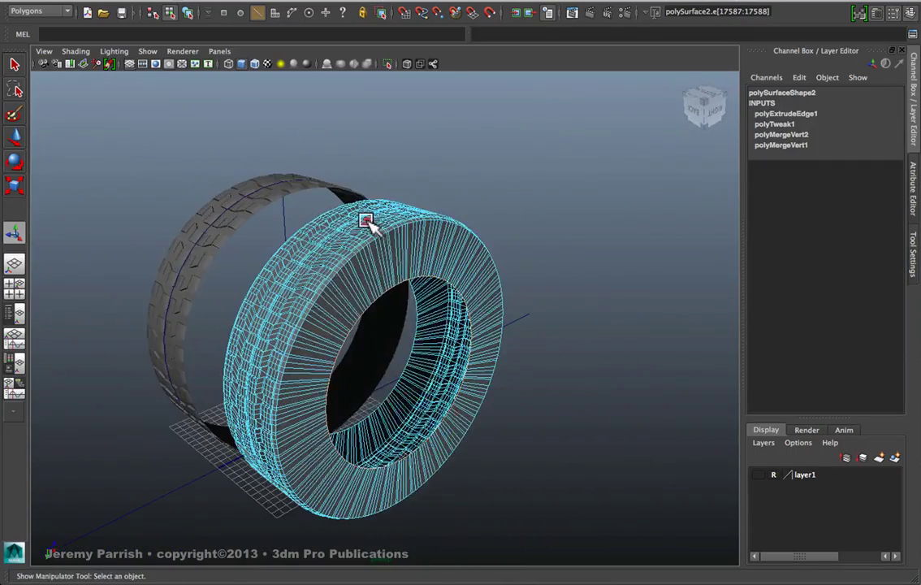
pyautogui.moveTo(374, 218); pyautogui.dragTo(421, 206, button='right')
pyautogui.click(417, 411)
pyautogui.keyDown('alt'); pyautogui.moveTo(417, 412); pyautogui.dragTo(390, 410, button='right'); pyautogui.keyUp('alt')
pyautogui.keyDown('alt'); pyautogui.moveTo(390, 410); pyautogui.dragTo(427, 366); pyautogui.keyUp('alt')
pyautogui.press('w')
pyautogui.click(136, 2)
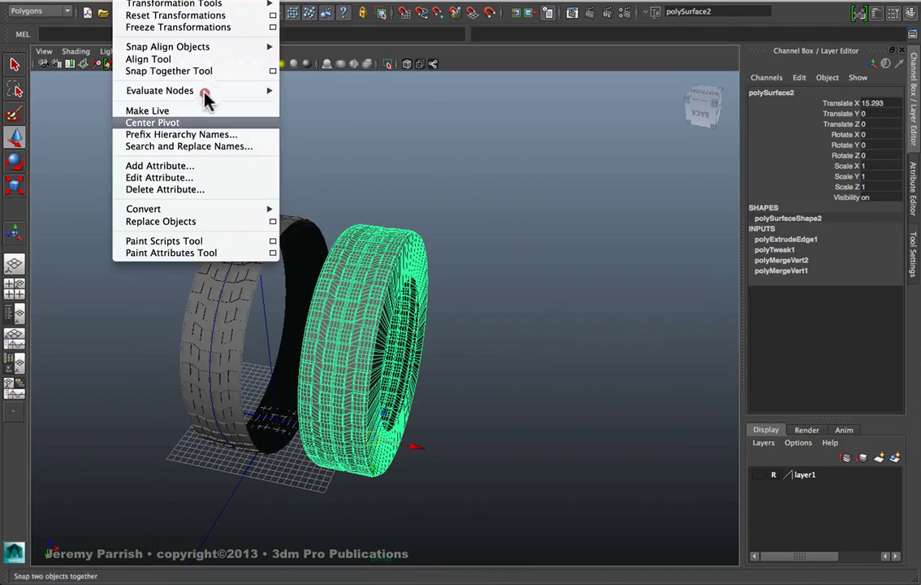
pyautogui.click(196, 123)
# - Isolate the tire in the view and snap it to the center of the grid
pyautogui.keyDown('alt'); pyautogui.moveTo(261, 267); pyautogui.dragTo(278, 294); pyautogui.keyUp('alt')
pyautogui.keyDown('alt'); pyautogui.moveTo(278, 294); pyautogui.dragTo(313, 216, button='middle'); pyautogui.keyUp('alt')
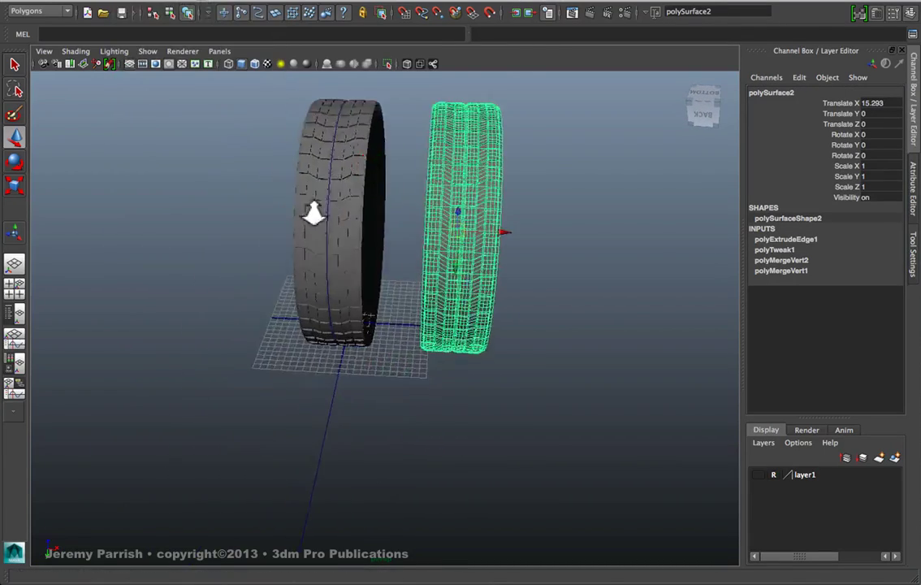
pyautogui.keyDown('alt'); pyautogui.moveTo(313, 216); pyautogui.dragTo(608, 463, button='right'); pyautogui.keyUp('alt')
pyautogui.keyDown('alt'); pyautogui.moveTo(378, 290); pyautogui.dragTo(389, 300, button='middle'); pyautogui.keyUp('alt')
pyautogui.keyDown('alt'); pyautogui.moveTo(388, 301); pyautogui.dragTo(369, 344); pyautogui.keyUp('alt')
pyautogui.click(388, 65)
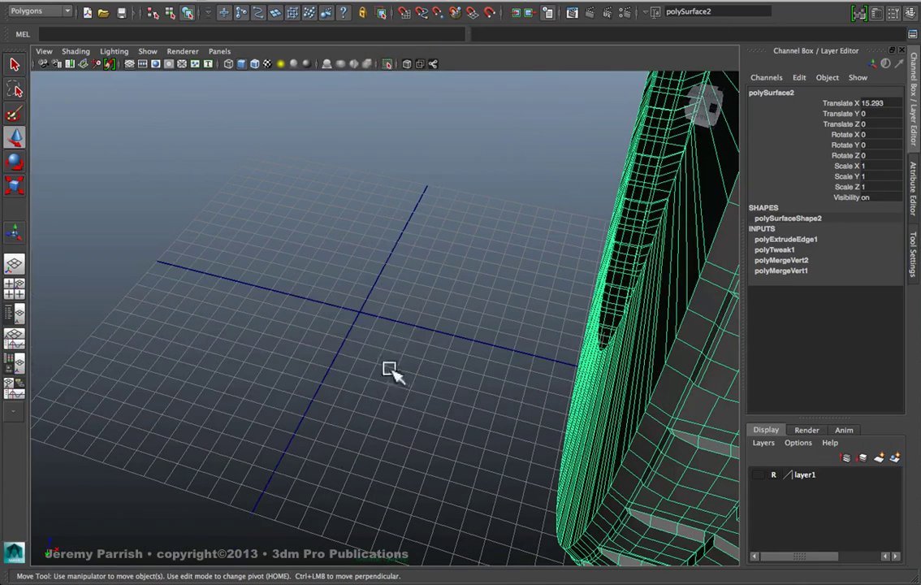
pyautogui.moveTo(369, 304); pyautogui.dragTo(358, 311, button='middle')
pyautogui.keyDown('alt'); pyautogui.moveTo(507, 455); pyautogui.dragTo(508, 428); pyautogui.keyUp('alt')
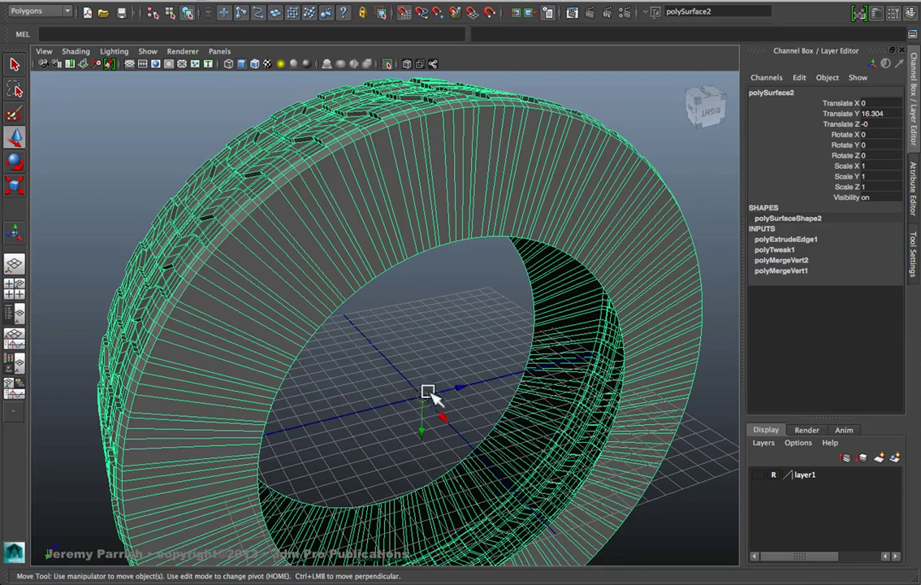
# - Freeze the tire's transformations and delete its construction history
pyautogui.click(122, 1)
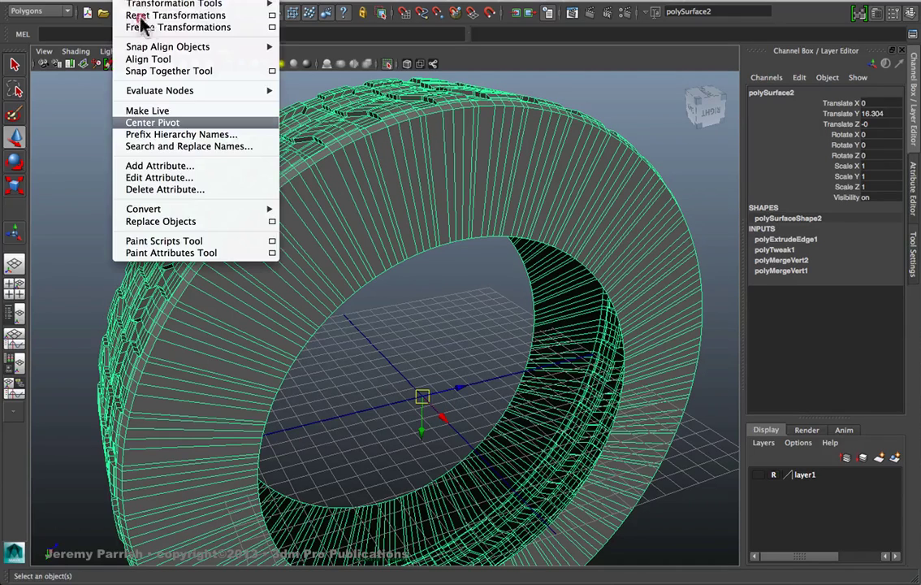
pyautogui.click(128, 26)
pyautogui.hotkey('alt', 'shift', 'd')
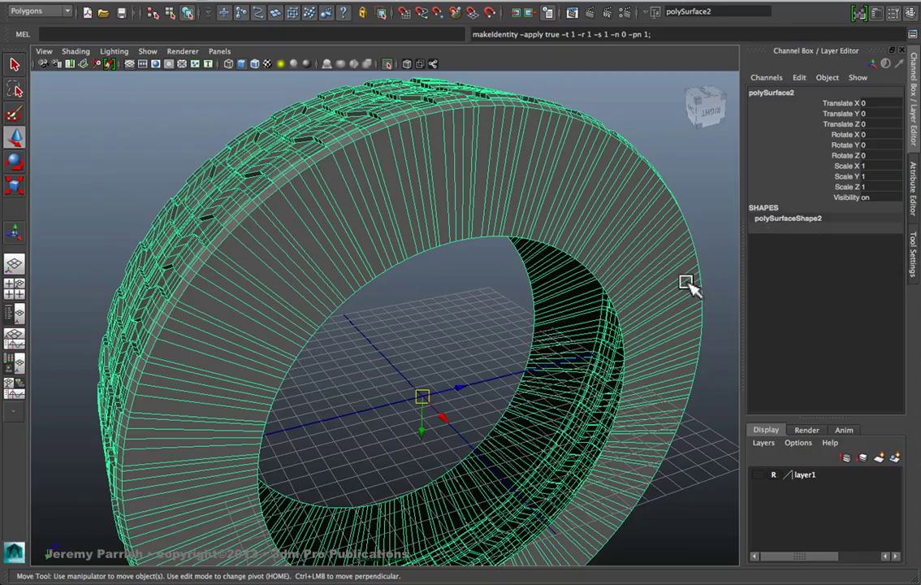
# - Switch the tire to edge selection and select the inner border edge loop of one sidewall
pyautogui.keyDown('alt'); pyautogui.moveTo(637, 309); pyautogui.dragTo(495, 286); pyautogui.keyUp('alt')
pyautogui.rightClick(459, 254)
pyautogui.click(457, 230)
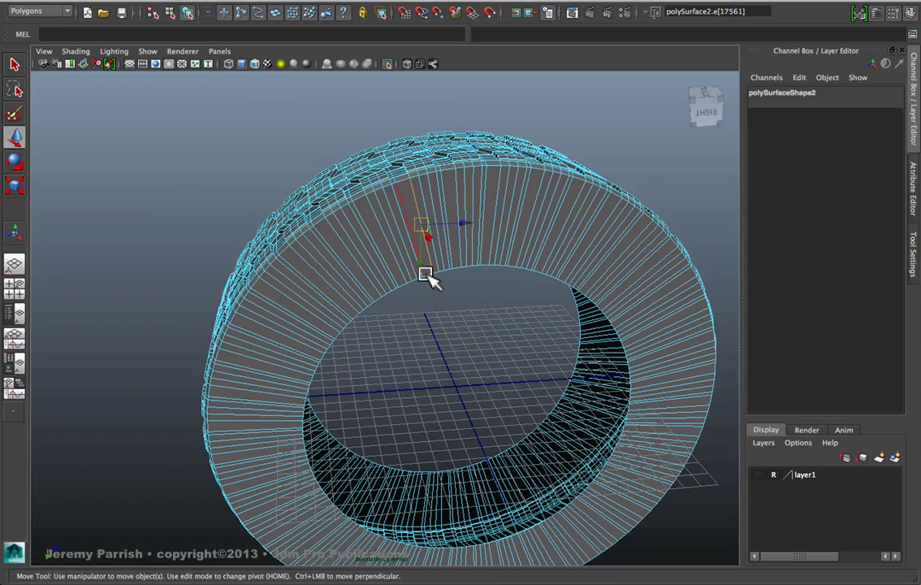
pyautogui.doubleClick(429, 274)
pyautogui.keyDown('alt'); pyautogui.moveTo(465, 341); pyautogui.dragTo(524, 342); pyautogui.keyUp('alt')
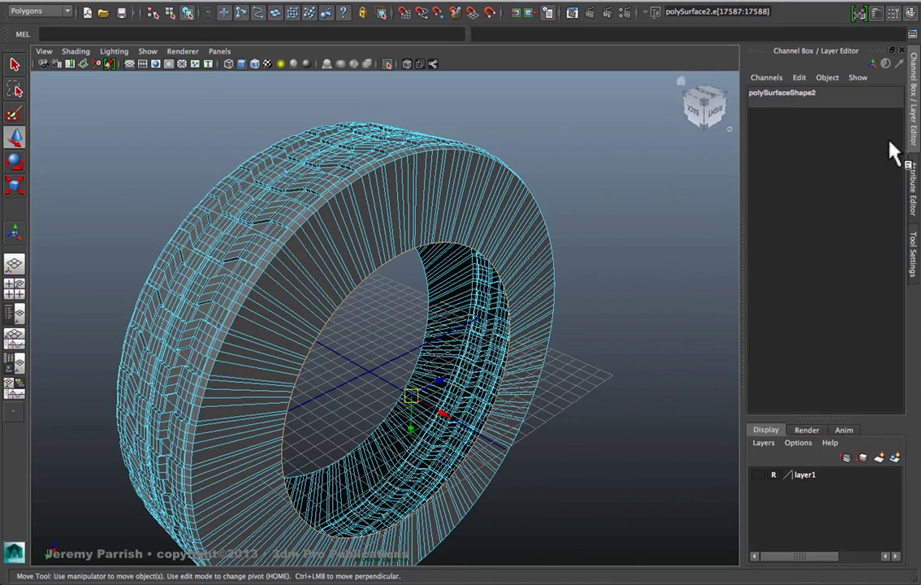
# - Enable Reflection in the Move tool settings, using object space and the X axis
pyautogui.click(911, 236)
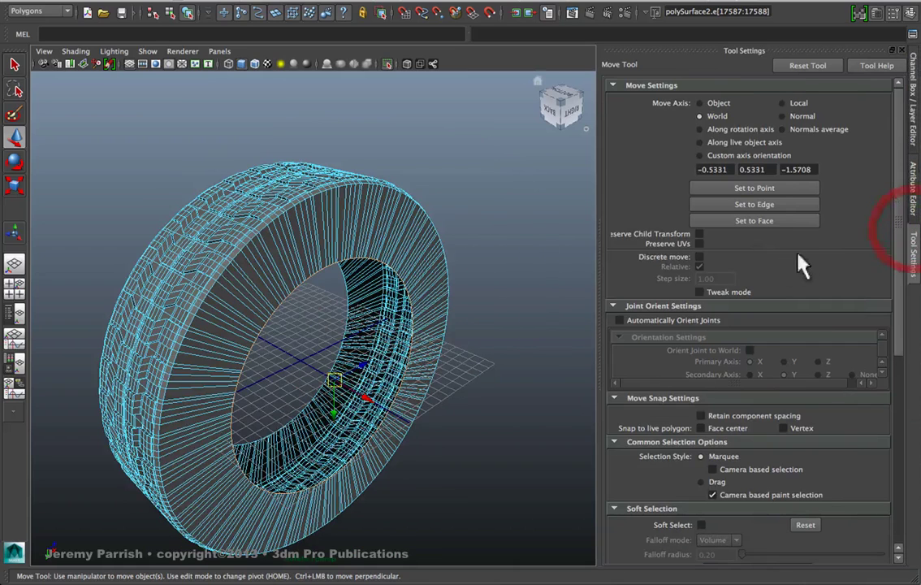
pyautogui.scroll(-5, 735, 358)
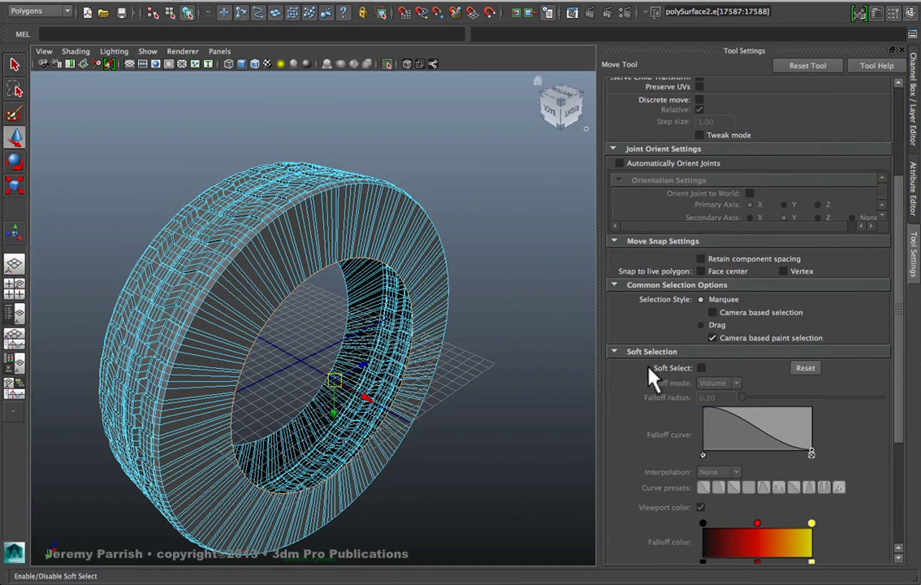
pyautogui.scroll(-6, 650, 375)
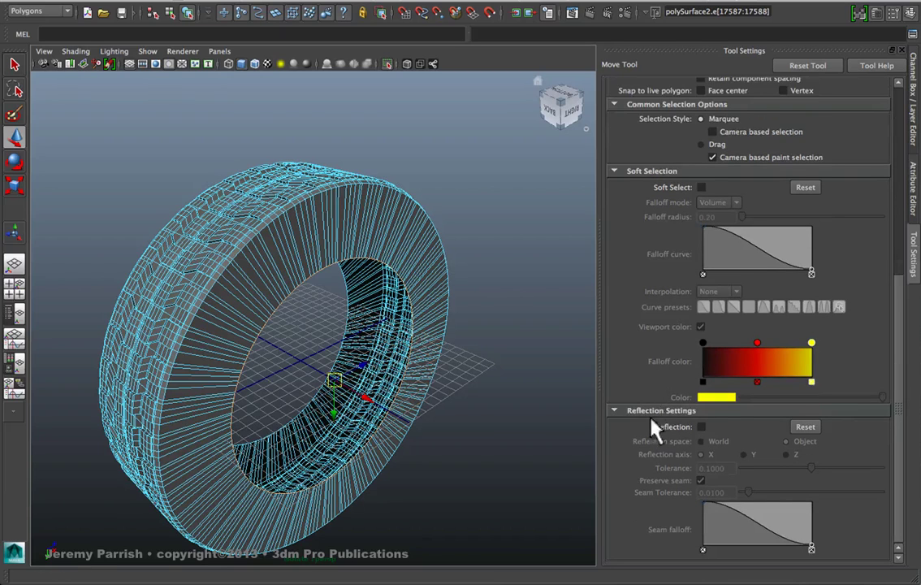
pyautogui.click(703, 428)
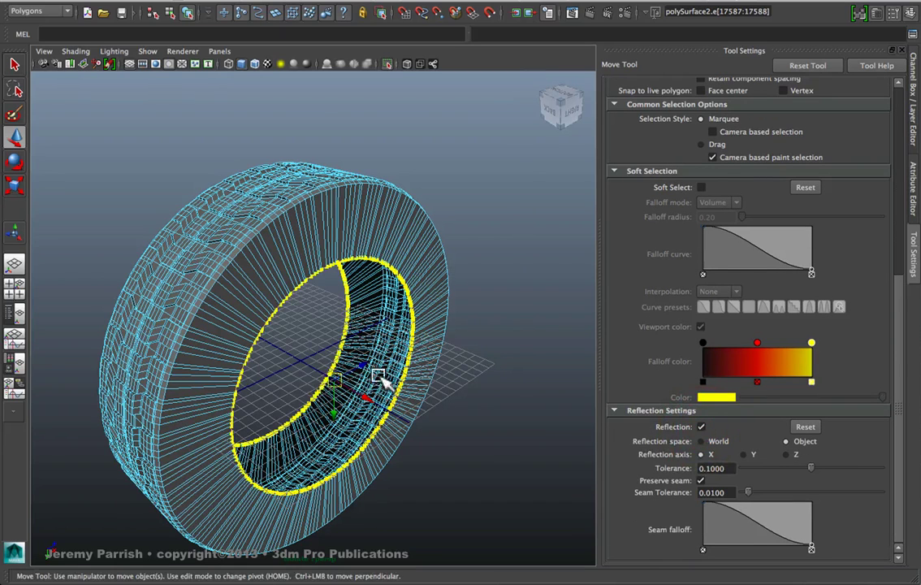
# - Scale the selected inner border edge loops of both sidewalls symmetrically with Reflection active
pyautogui.press('r')
pyautogui.moveTo(401, 397); pyautogui.dragTo(235, 340)
pyautogui.moveTo(391, 422)
pyautogui.mouseDown(button='middle')
pyautogui.moveTo(365, 411)
pyautogui.moveTo(391, 419)
pyautogui.moveTo(382, 418)
pyautogui.mouseUp(button='middle')
pyautogui.keyDown('alt'); pyautogui.moveTo(381, 418); pyautogui.dragTo(468, 396); pyautogui.keyUp('alt')
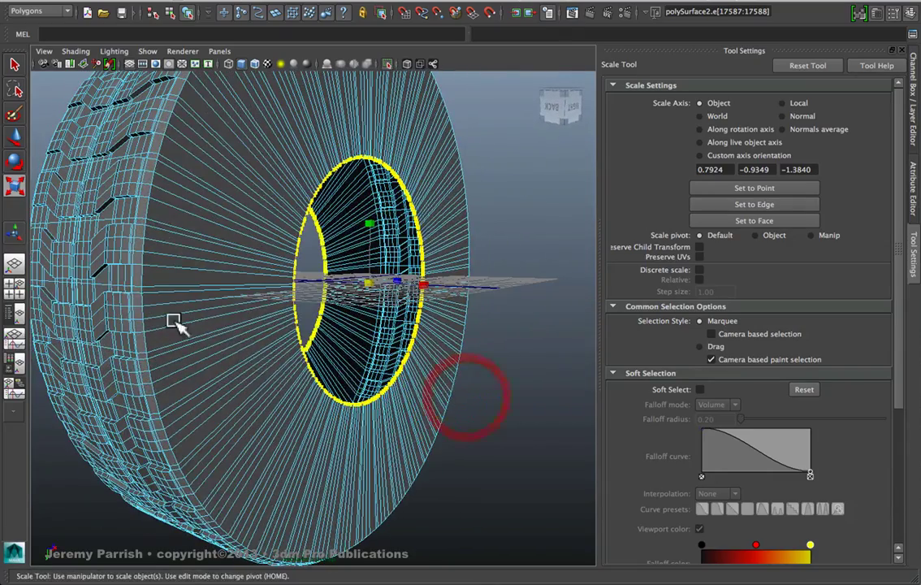
pyautogui.keyDown('alt'); pyautogui.moveTo(154, 286); pyautogui.dragTo(154, 324); pyautogui.keyUp('alt')
pyautogui.moveTo(448, 398); pyautogui.dragTo(472, 414, button='middle')
pyautogui.keyDown('alt'); pyautogui.moveTo(473, 413); pyautogui.dragTo(481, 436); pyautogui.keyUp('alt')
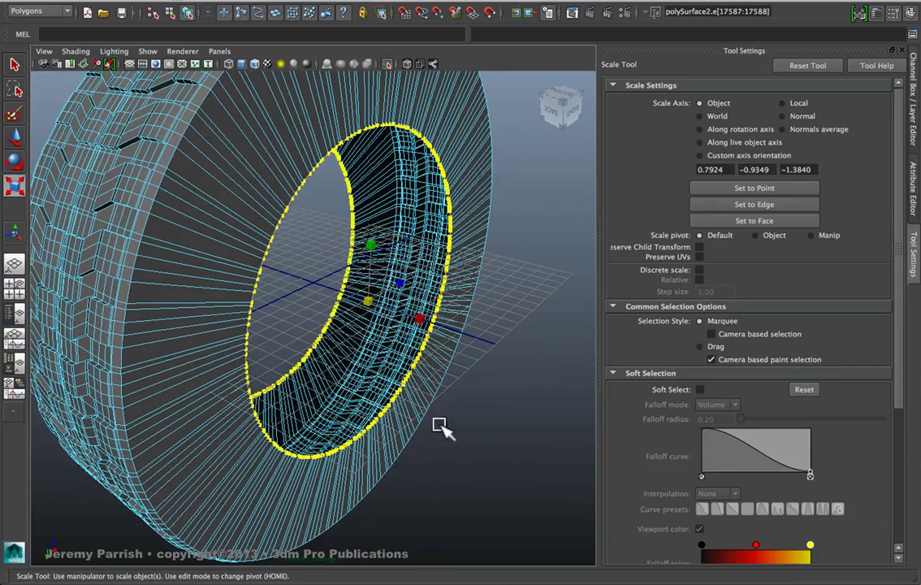
pyautogui.press('w')
pyautogui.keyDown('alt'); pyautogui.moveTo(439, 388); pyautogui.dragTo(512, 496, button='right'); pyautogui.keyUp('alt')
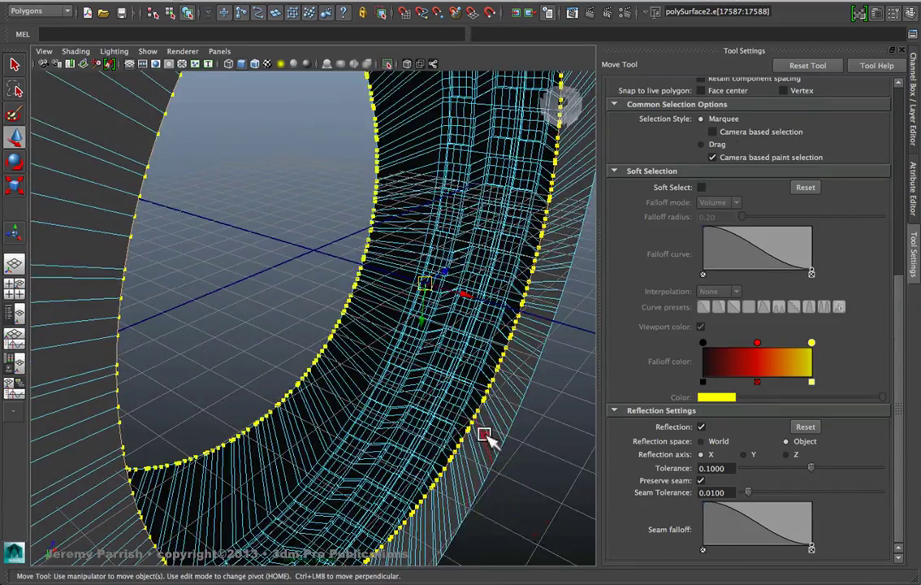
# - Return the tire to object mode to clear its edge selection, then reselect the tire and switch back to edge selection
pyautogui.rightClick(484, 435)
pyautogui.click(510, 419)
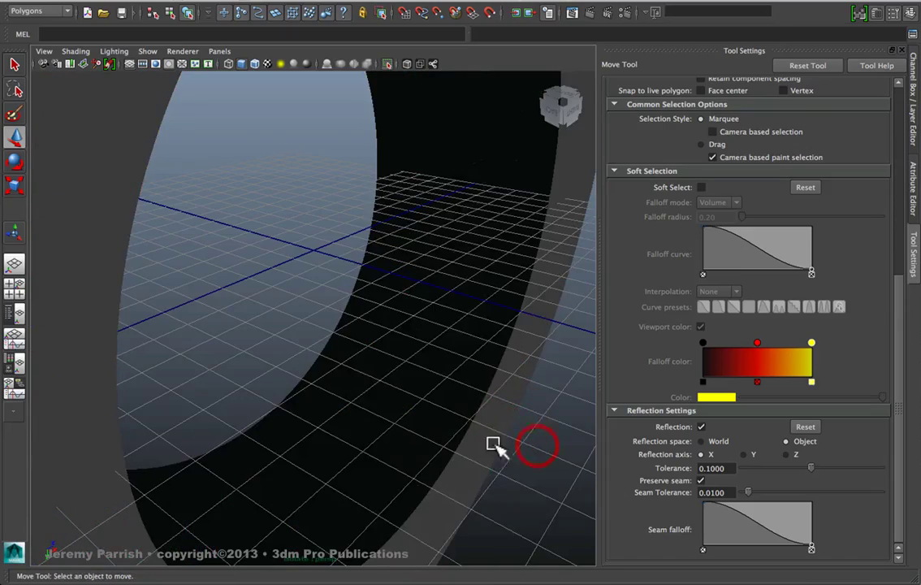
pyautogui.click(459, 436)
pyautogui.rightClick(462, 442)
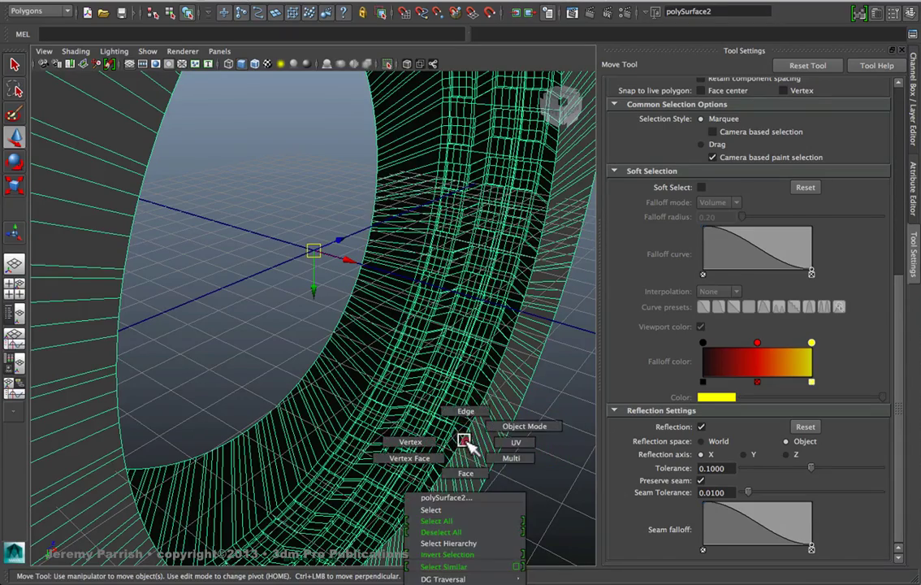
pyautogui.click(469, 412)
pyautogui.click(471, 428)
pyautogui.keyDown('alt'); pyautogui.moveTo(508, 429); pyautogui.dragTo(381, 390); pyautogui.keyUp('alt')
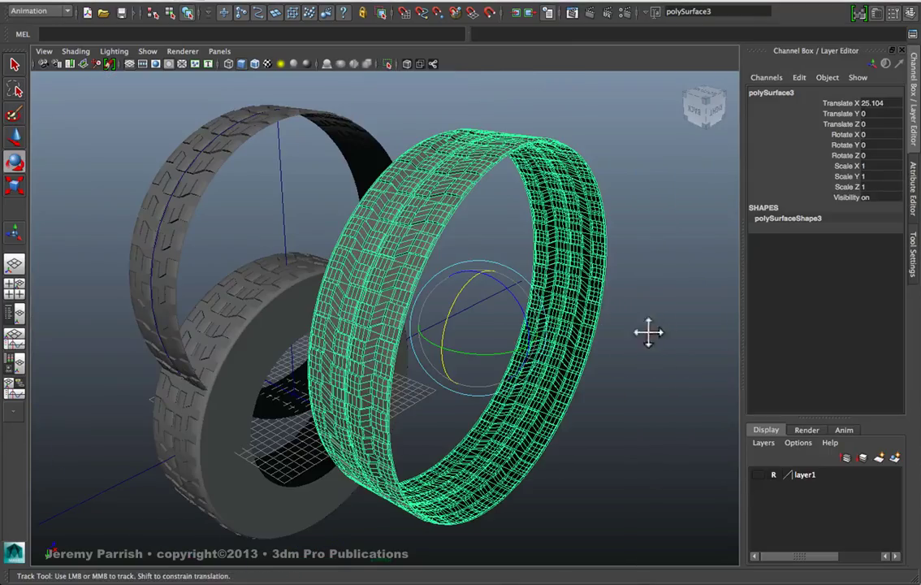
# - Select the finished tire at the grid center and move it aside, clear of the bent tread strip
pyautogui.keyDown('alt'); pyautogui.moveTo(515, 327); pyautogui.dragTo(584, 366); pyautogui.keyUp('alt')
pyautogui.click(225, 306)
pyautogui.keyDown('alt'); pyautogui.moveTo(403, 346); pyautogui.dragTo(433, 341); pyautogui.keyUp('alt')
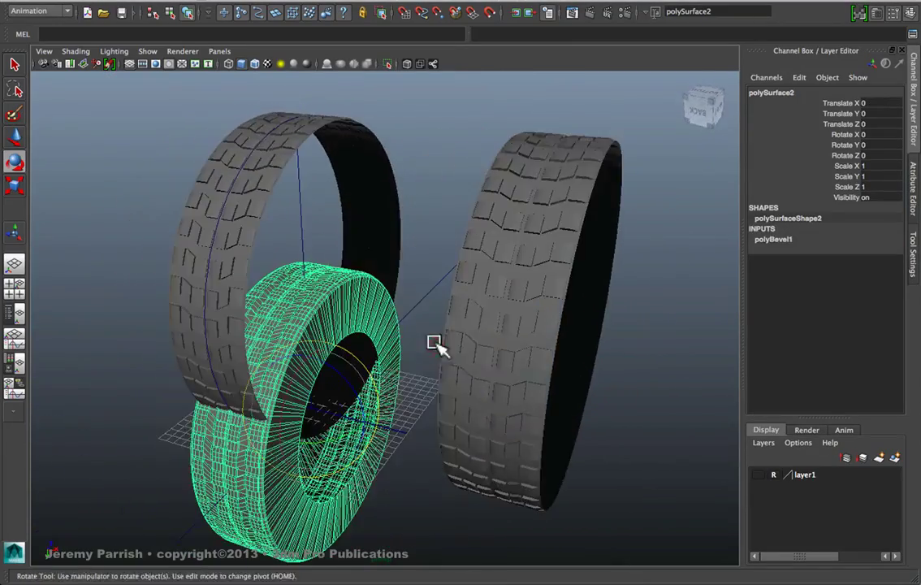
pyautogui.press('w')
pyautogui.moveTo(345, 416); pyautogui.dragTo(469, 380)
# - Select the separate open tread ring and examine it from several angles beside the other two tires
pyautogui.click(575, 396)
pyautogui.keyDown('alt'); pyautogui.moveTo(469, 380); pyautogui.dragTo(504, 341, button='middle'); pyautogui.keyUp('alt')
pyautogui.keyDown('alt'); pyautogui.moveTo(504, 341); pyautogui.dragTo(495, 352); pyautogui.keyUp('alt')
pyautogui.keyDown('alt'); pyautogui.moveTo(480, 316); pyautogui.dragTo(536, 325); pyautogui.keyUp('alt')
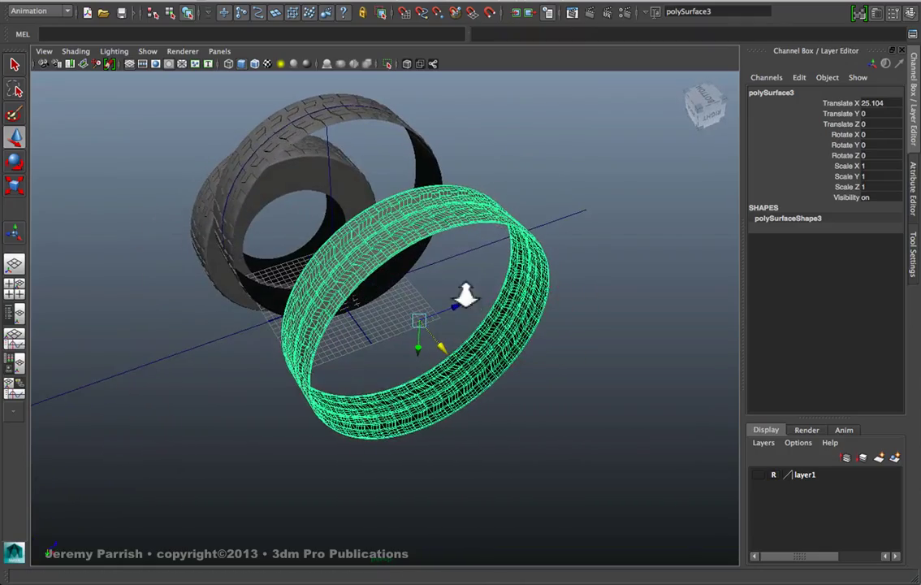
pyautogui.keyDown('alt'); pyautogui.moveTo(465, 294); pyautogui.dragTo(469, 291, button='right'); pyautogui.keyUp('alt')
pyautogui.moveTo(469, 291)
pyautogui.keyDown('alt'); pyautogui.mouseDown()
pyautogui.moveTo(493, 304)
pyautogui.moveTo(487, 295)
pyautogui.mouseUp(); pyautogui.keyUp('alt')
pyautogui.keyDown('alt'); pyautogui.moveTo(528, 272); pyautogui.dragTo(455, 296, button='middle'); pyautogui.keyUp('alt')
pyautogui.keyDown('alt'); pyautogui.moveTo(492, 276); pyautogui.dragTo(500, 272); pyautogui.keyUp('alt')
pyautogui.keyDown('alt'); pyautogui.moveTo(500, 272); pyautogui.dragTo(533, 305, button='right'); pyautogui.keyUp('alt')
pyautogui.keyDown('alt'); pyautogui.moveTo(532, 306); pyautogui.dragTo(543, 305); pyautogui.keyUp('alt')
pyautogui.keyDown('alt'); pyautogui.moveTo(596, 297); pyautogui.dragTo(604, 286, button='right'); pyautogui.keyUp('alt')
pyautogui.moveTo(588, 288)
pyautogui.keyDown('alt'); pyautogui.mouseDown()
pyautogui.moveTo(588, 300)
pyautogui.moveTo(580, 282)
pyautogui.mouseUp(); pyautogui.keyUp('alt')
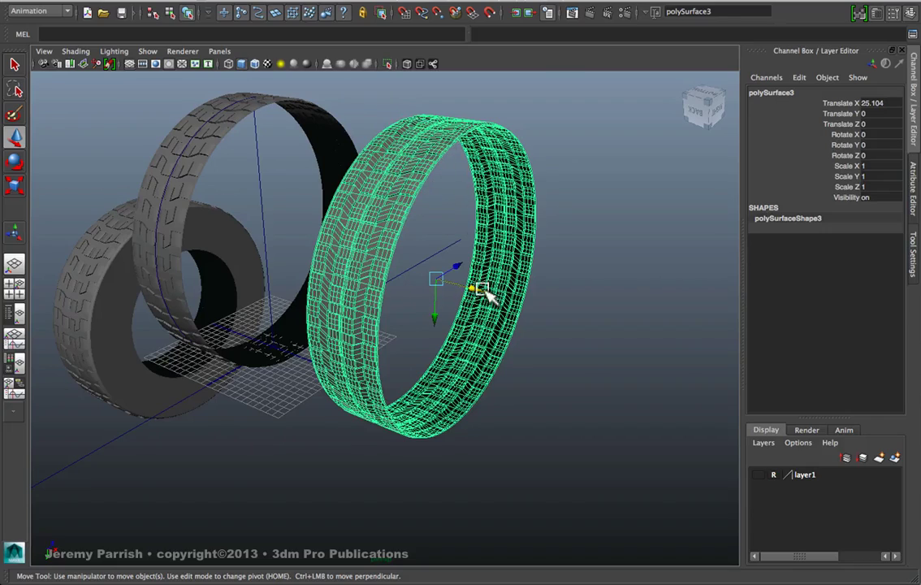
pyautogui.keyDown('alt'); pyautogui.moveTo(477, 294); pyautogui.dragTo(365, 309); pyautogui.keyUp('alt')
pyautogui.keyDown('alt'); pyautogui.moveTo(463, 288); pyautogui.dragTo(467, 304); pyautogui.keyUp('alt')
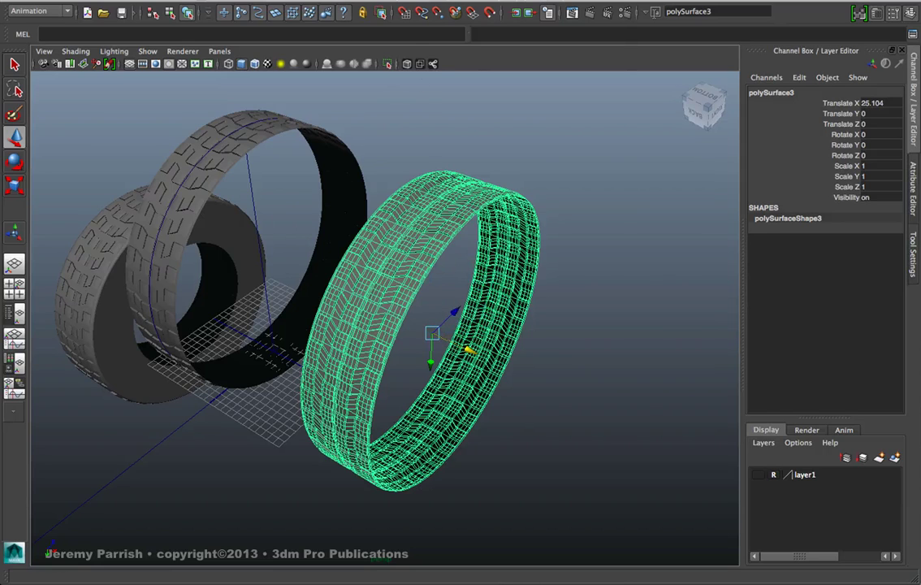
# - Add a lattice deformer to the open tread ring and set its T divisions to 5 and U divisions to 6
pyautogui.click(502, 2)
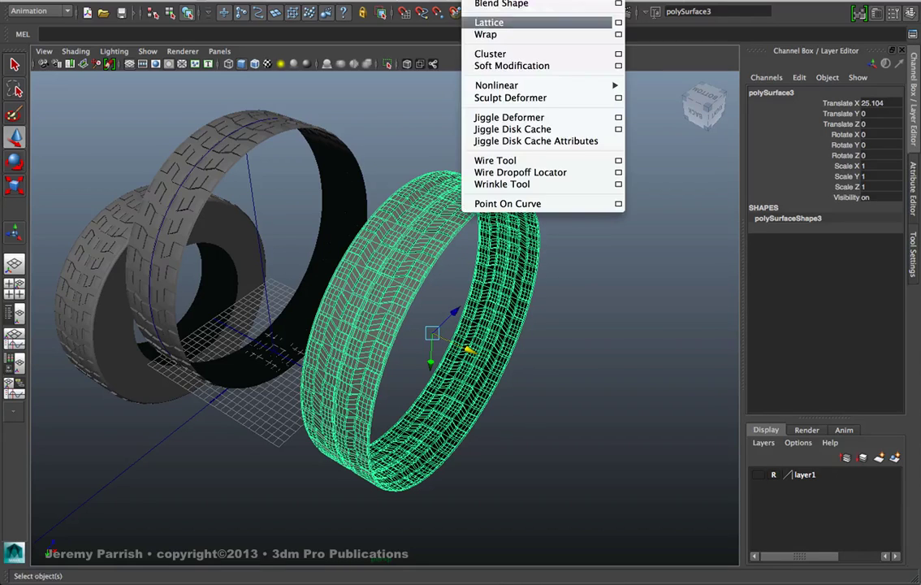
pyautogui.click(523, 24)
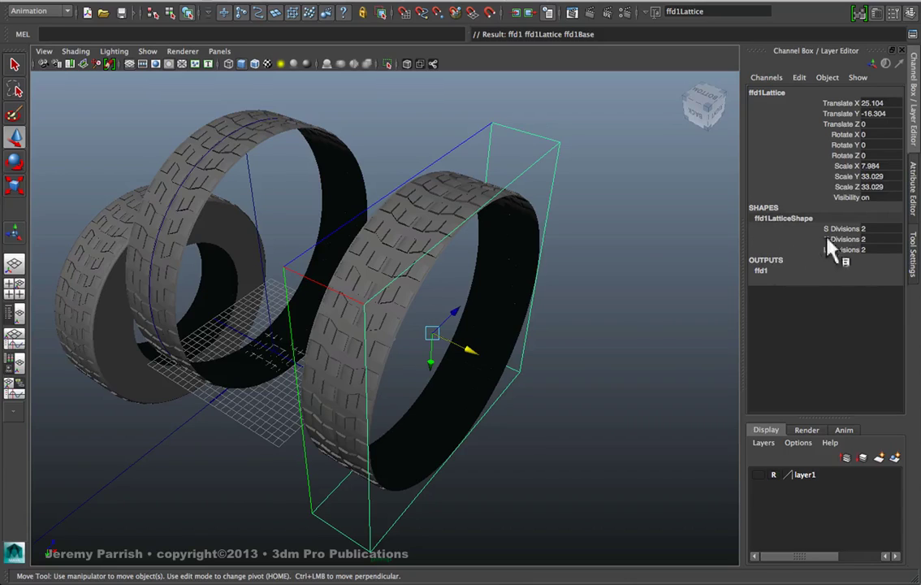
pyautogui.moveTo(842, 230); pyautogui.dragTo(798, 256)
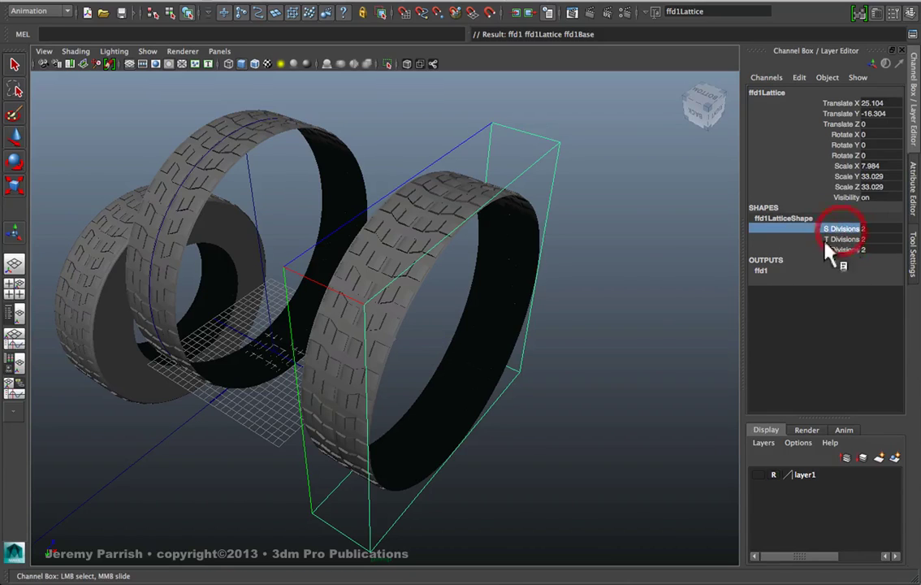
pyautogui.moveTo(658, 248); pyautogui.dragTo(655, 248, button='middle')
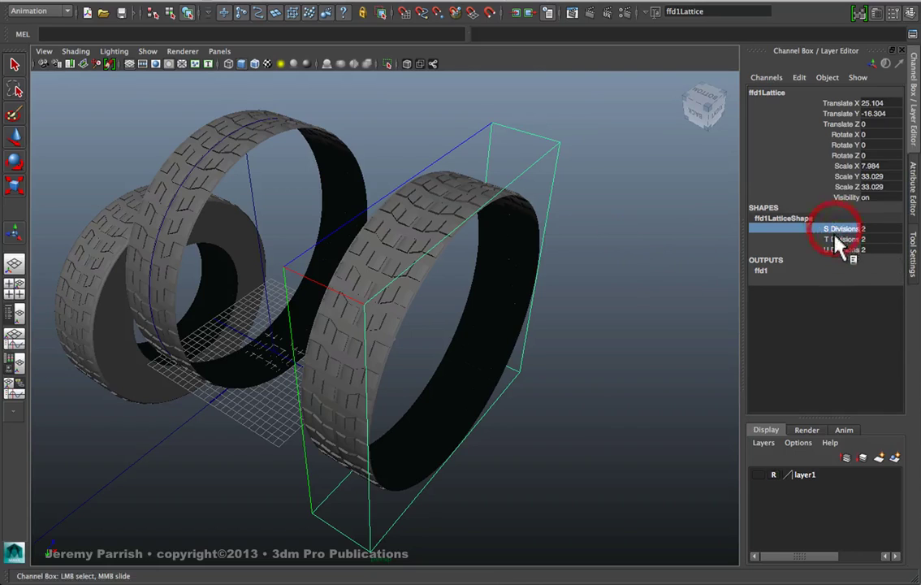
pyautogui.click(847, 239)
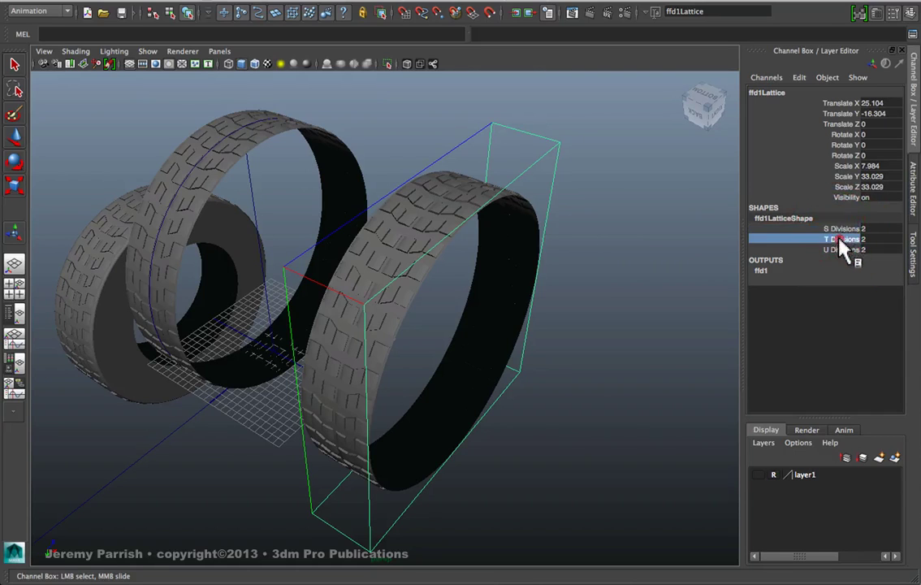
pyautogui.moveTo(582, 242); pyautogui.dragTo(596, 249, button='middle')
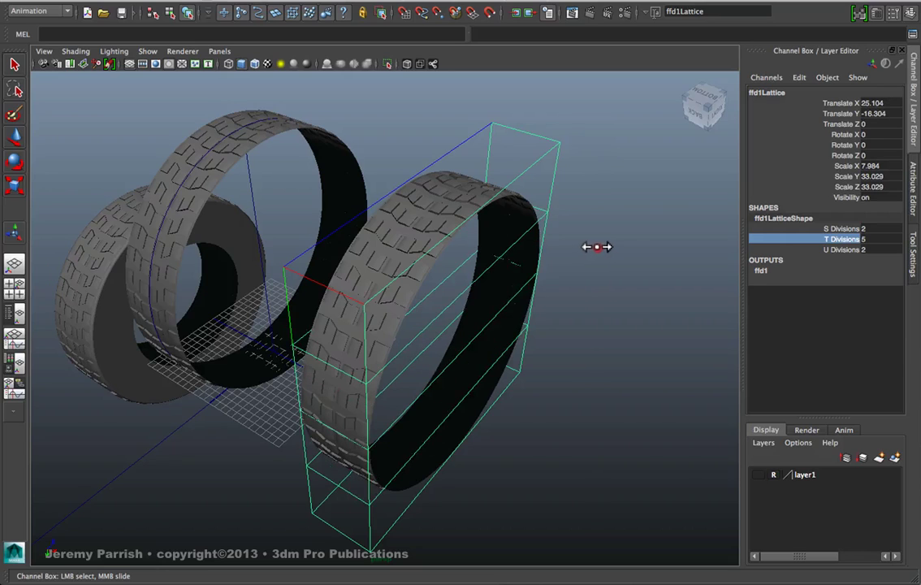
pyautogui.click(845, 249)
pyautogui.moveTo(611, 282); pyautogui.dragTo(638, 282, button='middle')
# - Select the tread ring inside the lattice and scale it uniformly to 0.97
pyautogui.keyDown('alt'); pyautogui.moveTo(638, 282); pyautogui.dragTo(368, 396); pyautogui.keyUp('alt')
pyautogui.keyDown('alt'); pyautogui.moveTo(489, 242); pyautogui.dragTo(446, 283); pyautogui.keyUp('alt')
pyautogui.keyDown('alt'); pyautogui.moveTo(446, 284); pyautogui.dragTo(530, 268, button='middle'); pyautogui.keyUp('alt')
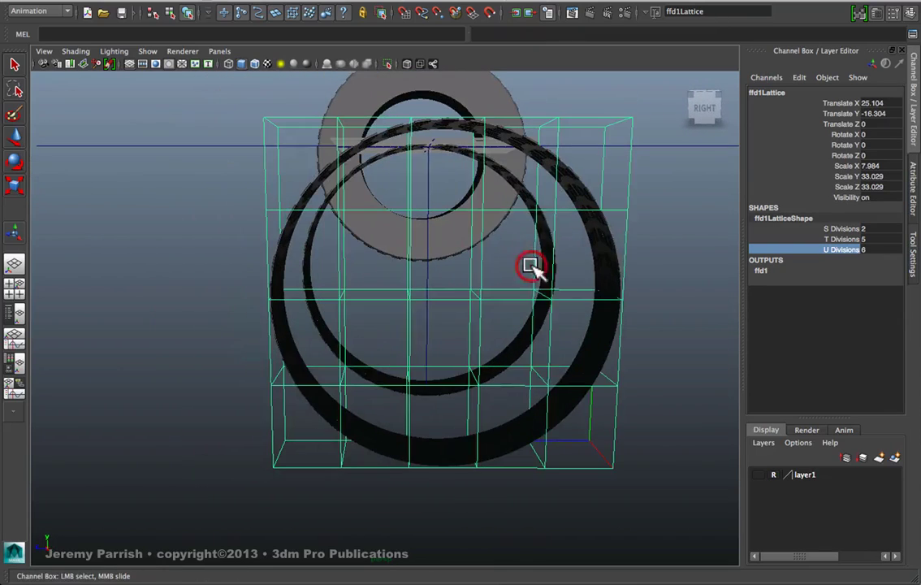
pyautogui.click(601, 249)
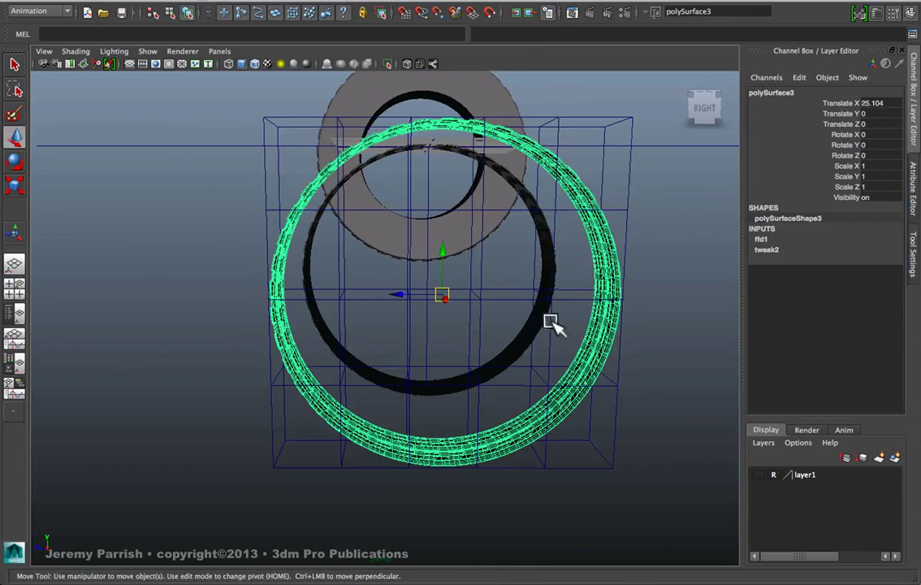
pyautogui.press('r')
pyautogui.moveTo(532, 330); pyautogui.dragTo(527, 328, button='middle')
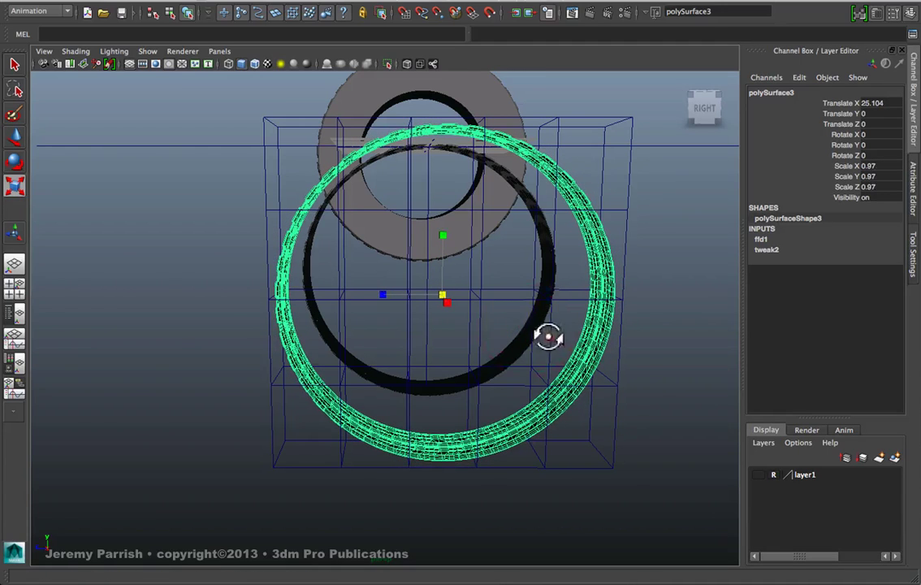
# - Try rotating the tread ring about its own axis inside the lattice, then undo the rotation
pyautogui.moveTo(549, 340)
pyautogui.keyDown('alt'); pyautogui.mouseDown()
pyautogui.moveTo(553, 353)
pyautogui.moveTo(539, 327)
pyautogui.mouseUp(); pyautogui.keyUp('alt')
pyautogui.press('e')
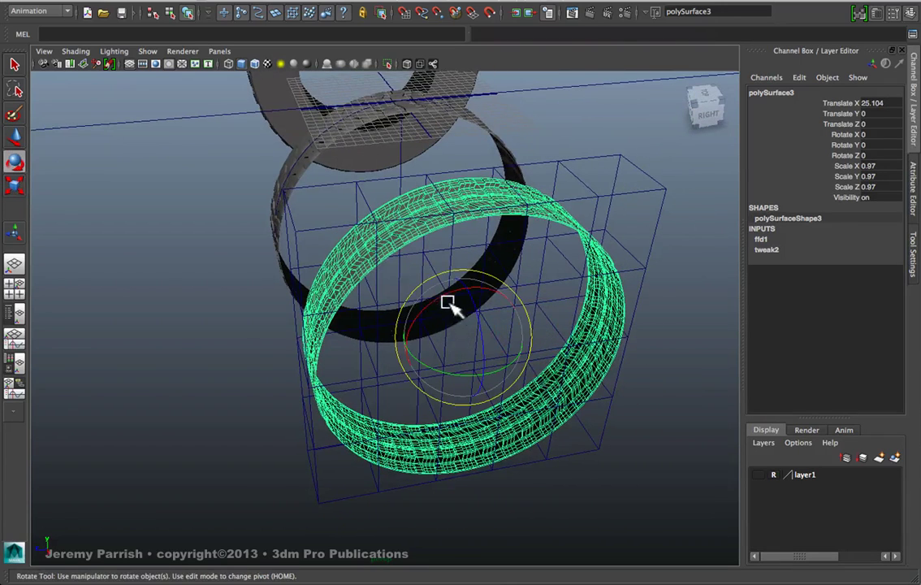
pyautogui.moveTo(448, 294); pyautogui.dragTo(391, 307, button='middle')
pyautogui.hotkey('ctrl', 'z')
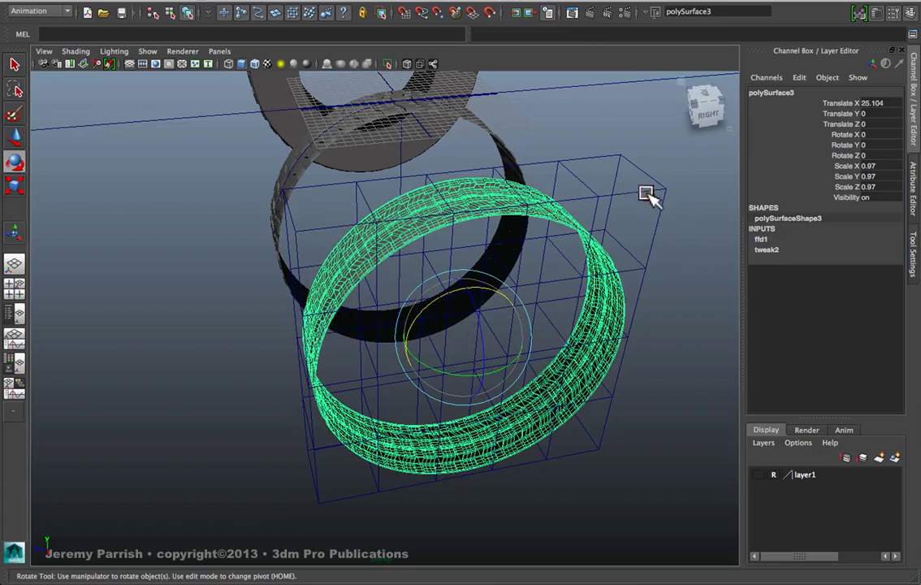
# - Select the lattice around the tread ring and switch it to lattice point editing, viewed side-on
pyautogui.click(647, 188)
pyautogui.rightClick(647, 187)
pyautogui.click(644, 159)
pyautogui.keyDown('alt'); pyautogui.moveTo(644, 167); pyautogui.dragTo(483, 315); pyautogui.keyUp('alt')
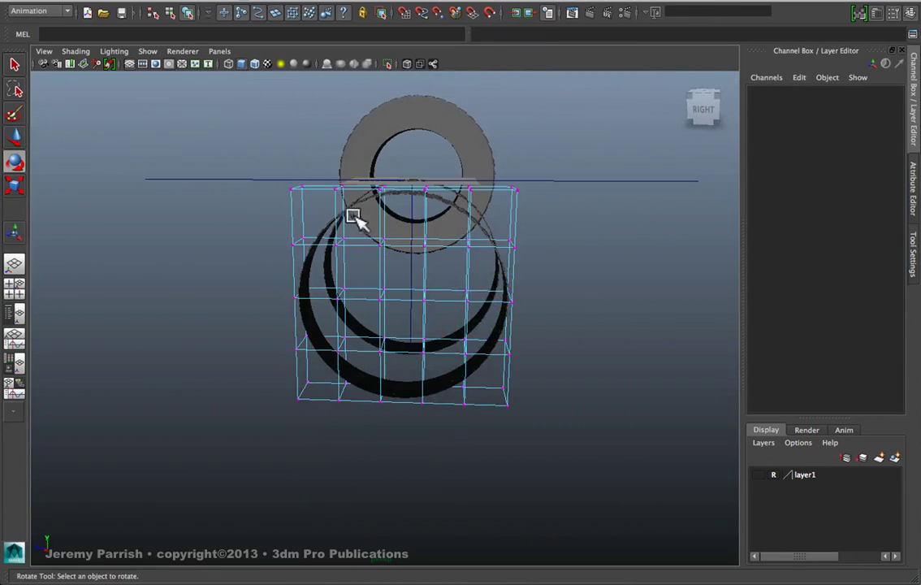
pyautogui.keyDown('alt'); pyautogui.moveTo(357, 217); pyautogui.dragTo(389, 248, button='right'); pyautogui.keyUp('alt')
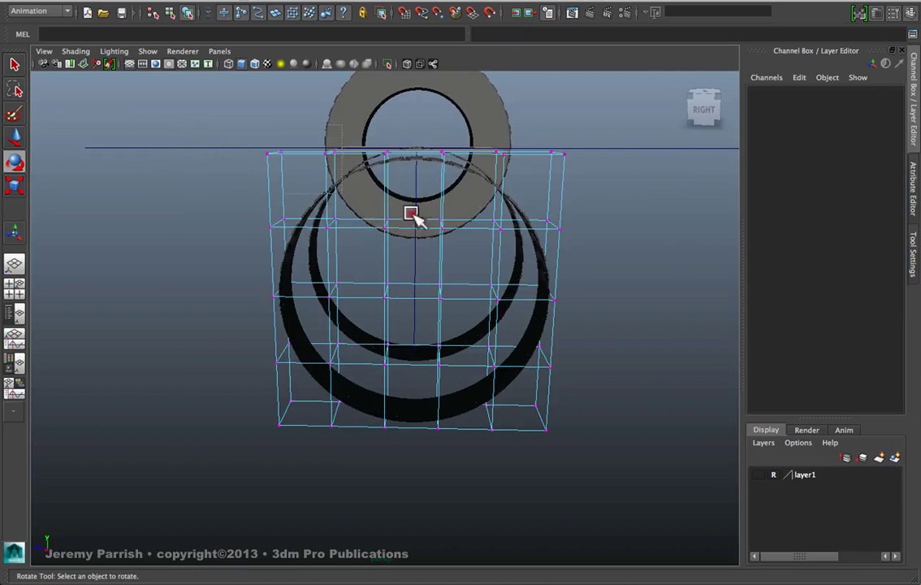
# - Scale the top two rows of lattice points closer together vertically and move them down to flatten the ring's top
pyautogui.moveTo(617, 257); pyautogui.dragTo(616, 255)
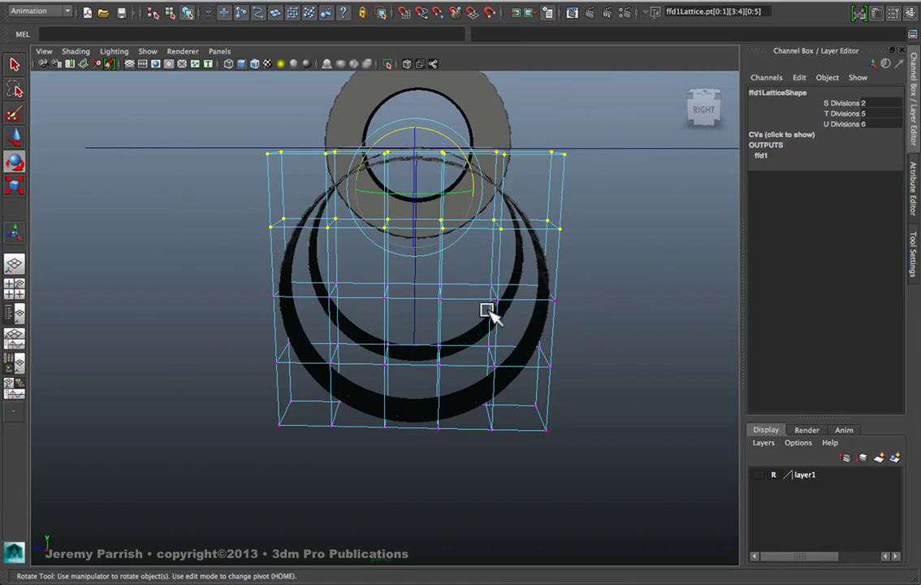
pyautogui.press('r')
pyautogui.moveTo(413, 238)
pyautogui.mouseDown()
pyautogui.moveTo(418, 249)
pyautogui.moveTo(419, 232)
pyautogui.mouseUp()
pyautogui.press('w')
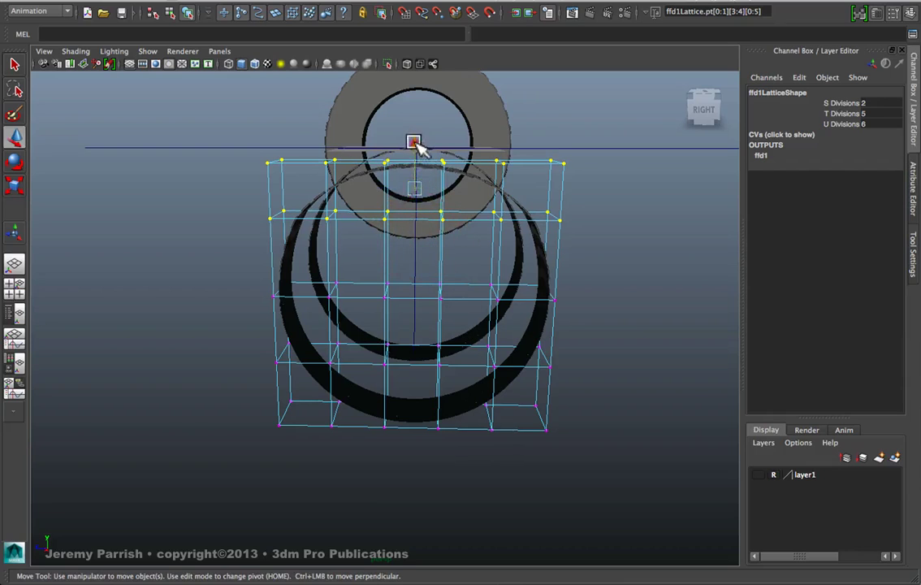
pyautogui.moveTo(413, 146); pyautogui.dragTo(414, 175)
pyautogui.keyDown('alt'); pyautogui.moveTo(360, 391); pyautogui.dragTo(367, 380); pyautogui.keyUp('alt')
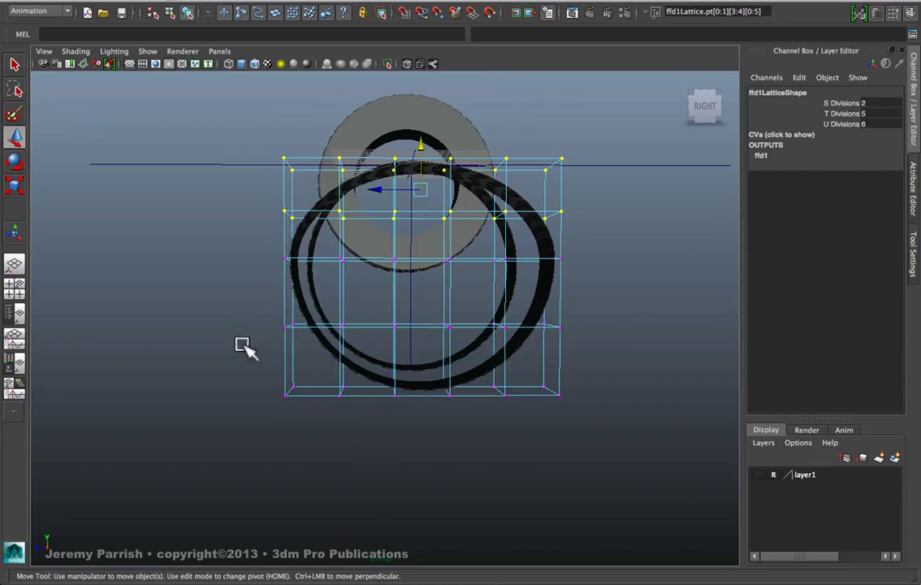
# - Move the bottom two rows of lattice points up, and raise the lowest row further to flatten the ring's underside
pyautogui.moveTo(238, 309); pyautogui.dragTo(605, 412)
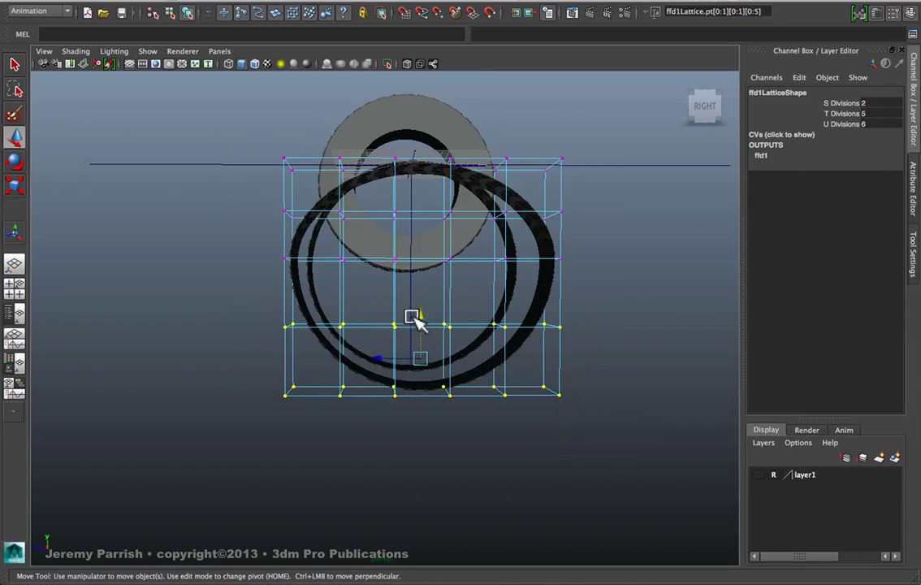
pyautogui.moveTo(414, 319); pyautogui.dragTo(422, 300)
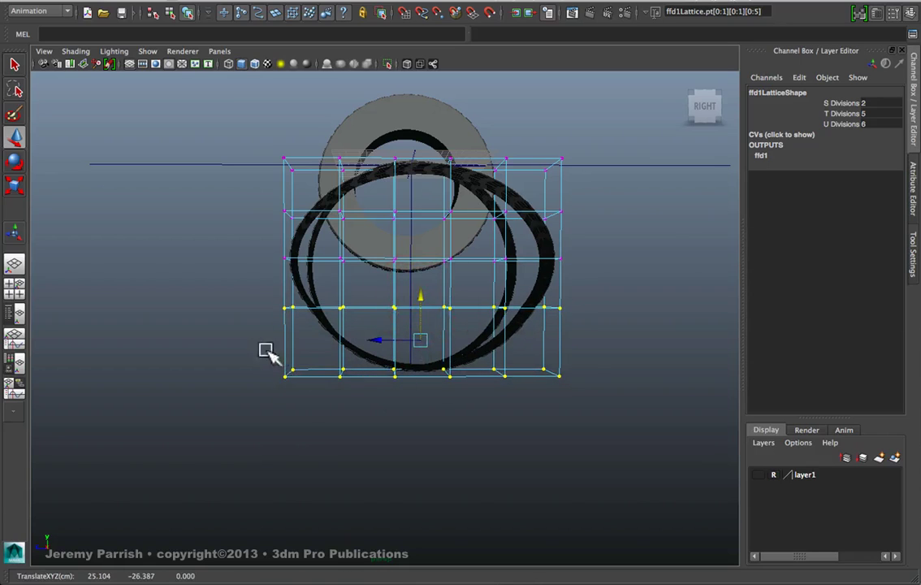
pyautogui.moveTo(264, 349); pyautogui.dragTo(733, 442)
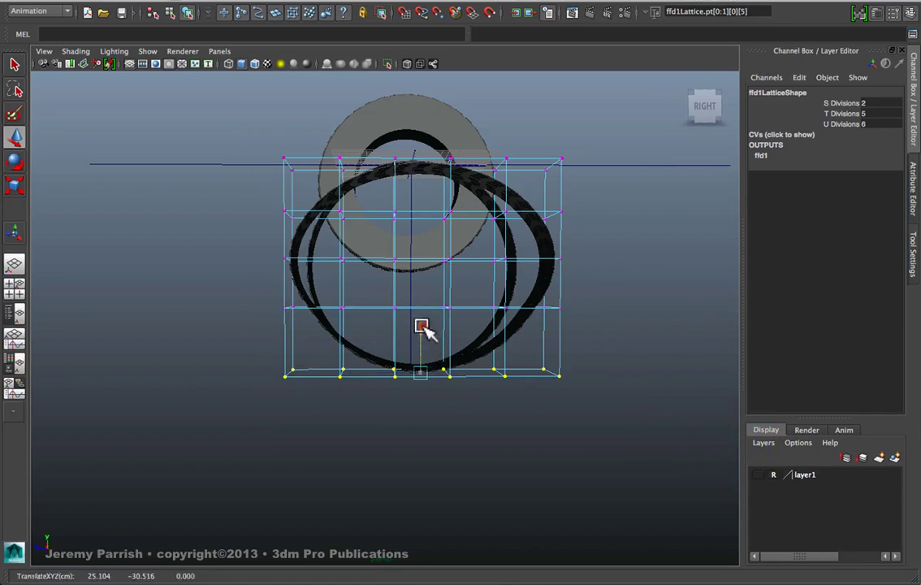
pyautogui.moveTo(423, 322); pyautogui.dragTo(467, 370)
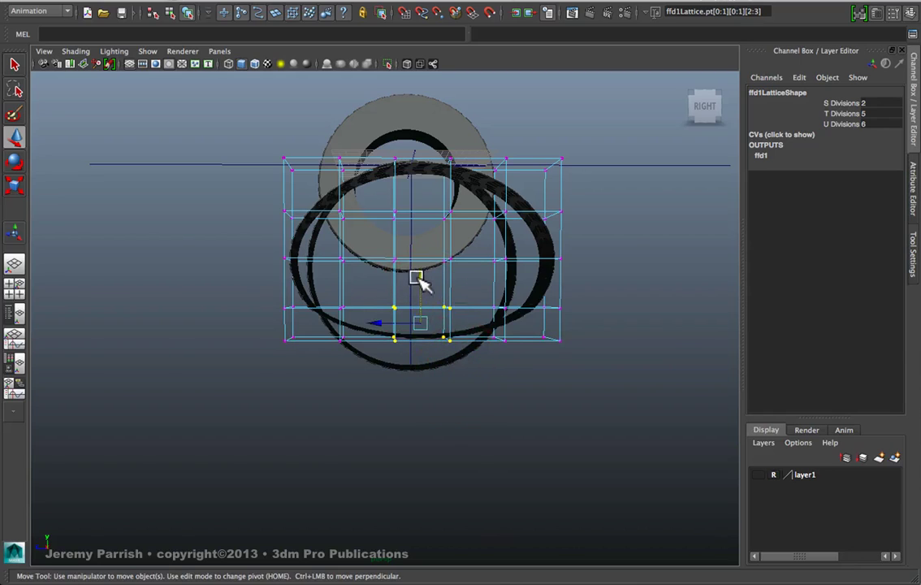
# - Raise the lower lattice points column by column, highest in the middle, so the ring's underside curves inward
pyautogui.moveTo(416, 279); pyautogui.dragTo(420, 270)
pyautogui.moveTo(318, 382); pyautogui.dragTo(347, 270)
pyautogui.moveTo(486, 294); pyautogui.dragTo(526, 366)
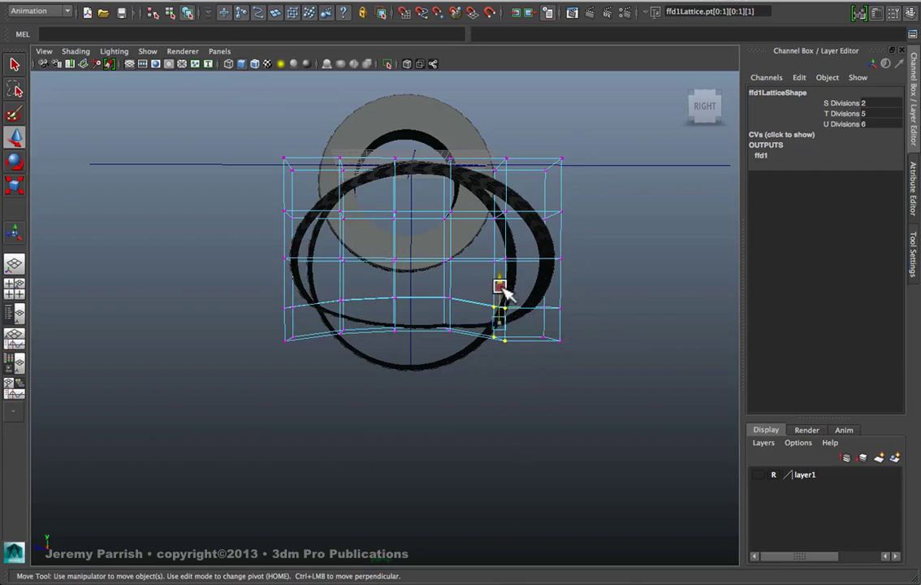
pyautogui.moveTo(503, 289); pyautogui.dragTo(584, 356)
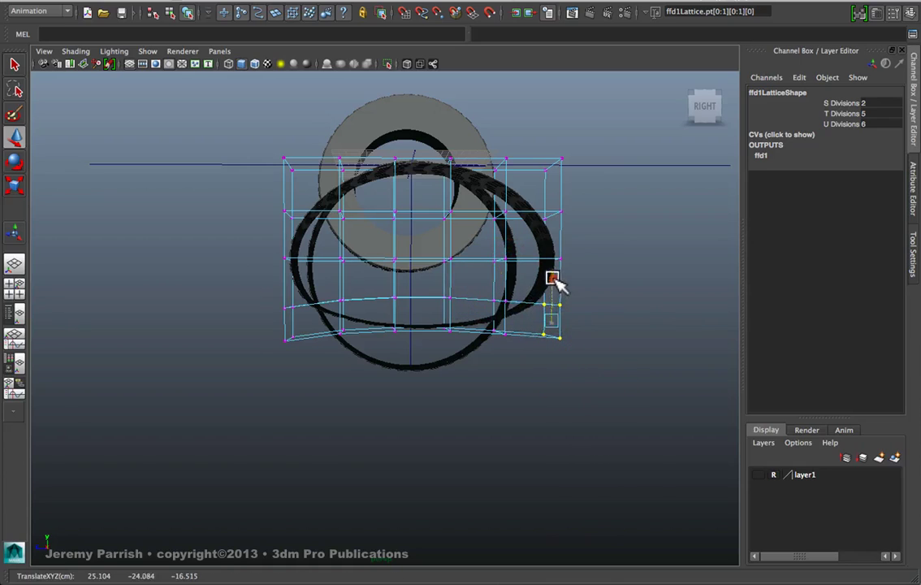
pyautogui.moveTo(552, 281)
pyautogui.mouseDown()
pyautogui.moveTo(554, 273)
pyautogui.moveTo(554, 287)
pyautogui.mouseUp()
pyautogui.moveTo(241, 297); pyautogui.dragTo(297, 366)
pyautogui.moveTo(288, 288); pyautogui.dragTo(288, 278)
# - Select the tread ring and rotate it about its X axis so the tread rolls through the deformed lattice, then deselect it
pyautogui.keyDown('alt'); pyautogui.moveTo(345, 212); pyautogui.dragTo(414, 265); pyautogui.keyUp('alt')
pyautogui.click(412, 264)
pyautogui.keyDown('alt'); pyautogui.moveTo(427, 285); pyautogui.dragTo(488, 333, button='right'); pyautogui.keyUp('alt')
pyautogui.keyDown('alt'); pyautogui.moveTo(488, 333); pyautogui.dragTo(421, 377, button='middle'); pyautogui.keyUp('alt')
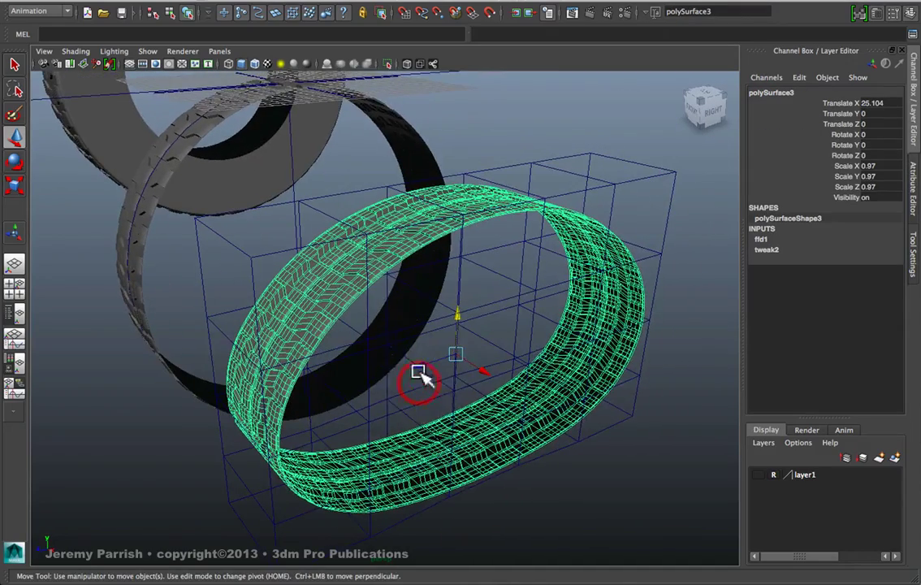
pyautogui.press('e')
pyautogui.moveTo(432, 398); pyautogui.dragTo(416, 336)
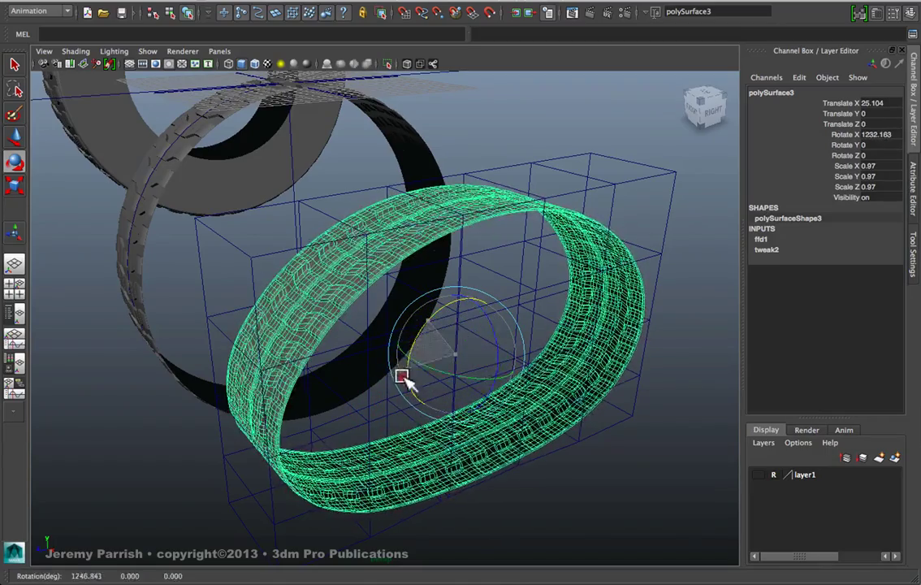
pyautogui.click(633, 179)
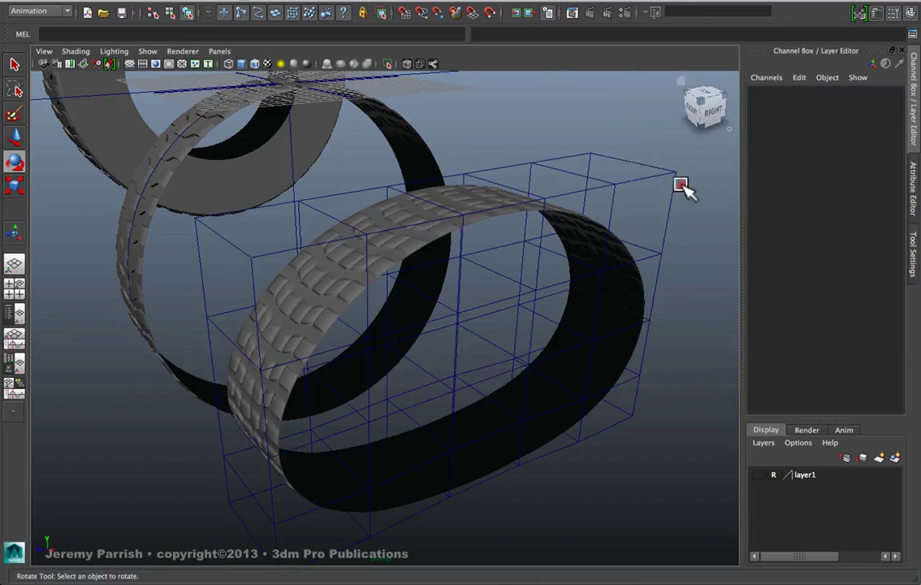
# - Move the lattice along Z to -31.1, away from the round ring, and rotate the tread ring about its X axis
pyautogui.click(681, 184)
pyautogui.press('w')
pyautogui.keyDown('alt'); pyautogui.moveTo(599, 294); pyautogui.dragTo(462, 346, button='right'); pyautogui.keyUp('alt')
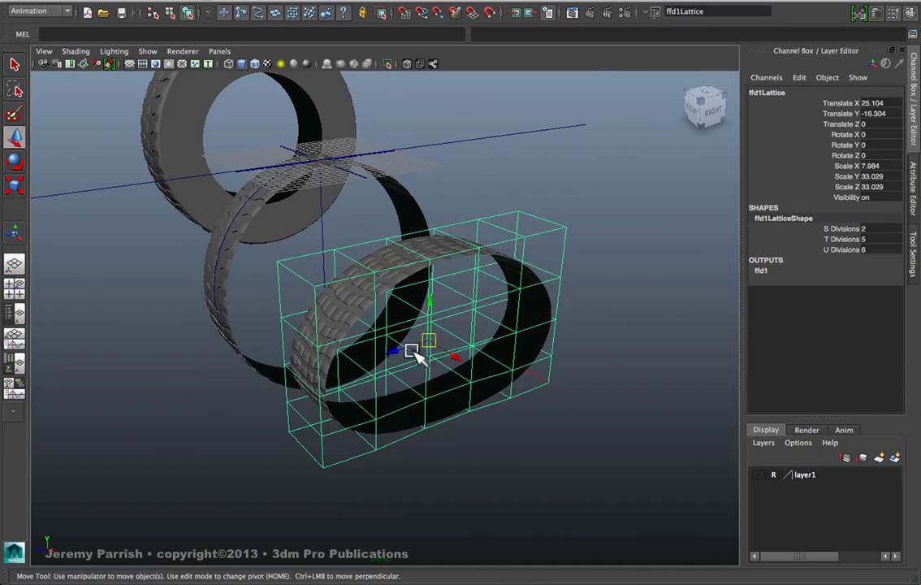
pyautogui.moveTo(396, 350); pyautogui.dragTo(591, 263)
pyautogui.click(574, 259)
pyautogui.press('e')
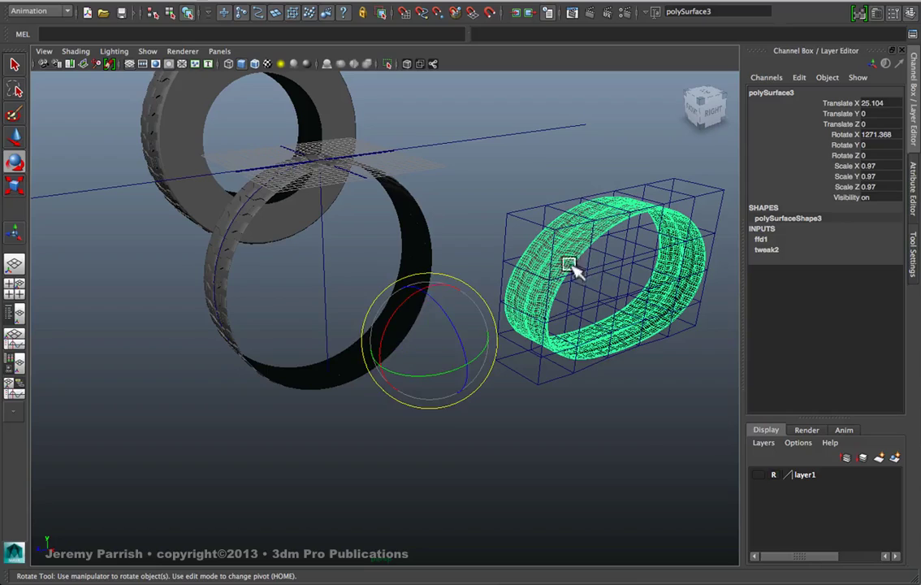
pyautogui.moveTo(428, 290); pyautogui.dragTo(363, 341)
# - Undo the ring rotation and the lattice move
pyautogui.hotkey('ctrl', 'z')
pyautogui.hotkey('ctrl', 'z')
pyautogui.hotkey('ctrl', 'z')
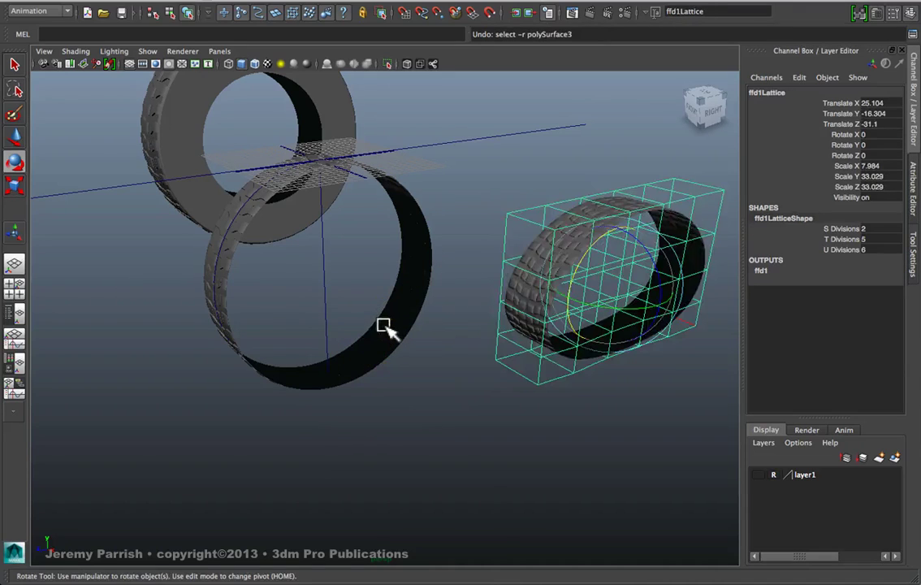
# - Select the deformed tread ring and examine its track shape inside the lattice from several angles
pyautogui.keyDown('alt'); pyautogui.moveTo(345, 265); pyautogui.dragTo(403, 280); pyautogui.keyUp('alt')
pyautogui.click(243, 297)
pyautogui.click(495, 325)
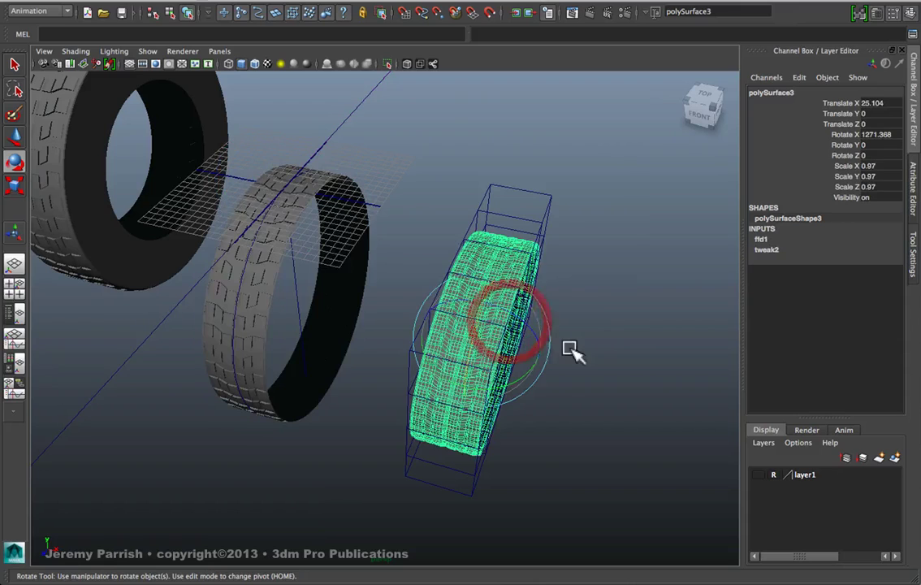
pyautogui.click(619, 218)
pyautogui.keyDown('alt'); pyautogui.moveTo(592, 376); pyautogui.dragTo(550, 342); pyautogui.keyUp('alt')
pyautogui.keyDown('alt'); pyautogui.moveTo(410, 329); pyautogui.dragTo(457, 327, button='right'); pyautogui.keyUp('alt')
pyautogui.keyDown('alt'); pyautogui.moveTo(443, 321); pyautogui.dragTo(458, 335); pyautogui.keyUp('alt')
pyautogui.keyDown('alt'); pyautogui.moveTo(462, 319); pyautogui.dragTo(473, 339, button='middle'); pyautogui.keyUp('alt')
pyautogui.moveTo(479, 303)
pyautogui.keyDown('alt'); pyautogui.mouseDown(button='right')
pyautogui.moveTo(464, 299)
pyautogui.moveTo(479, 301)
pyautogui.mouseUp(button='right'); pyautogui.keyUp('alt')
pyautogui.keyDown('alt'); pyautogui.moveTo(455, 288); pyautogui.dragTo(473, 313); pyautogui.keyUp('alt')
pyautogui.keyDown('alt'); pyautogui.moveTo(550, 309); pyautogui.dragTo(500, 291, button='right'); pyautogui.keyUp('alt')
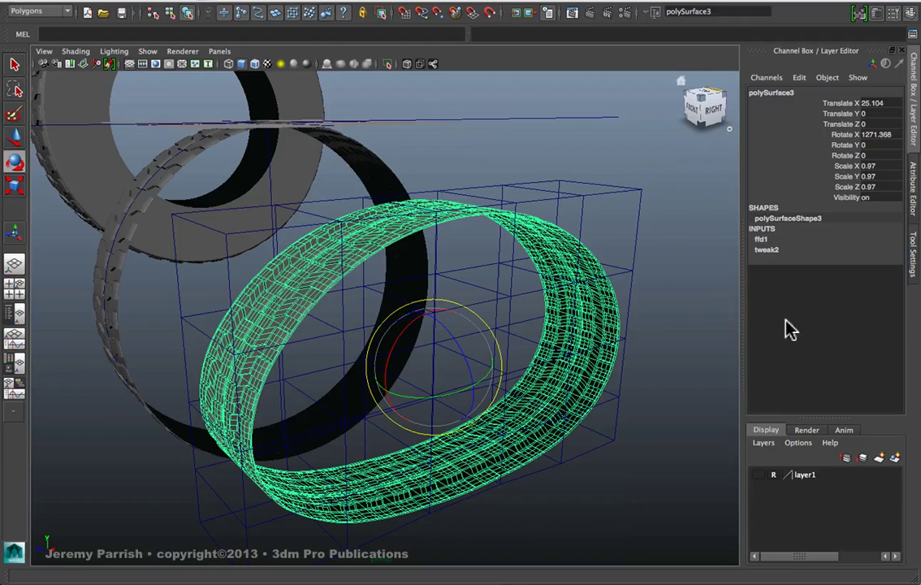
pyautogui.click(799, 329)
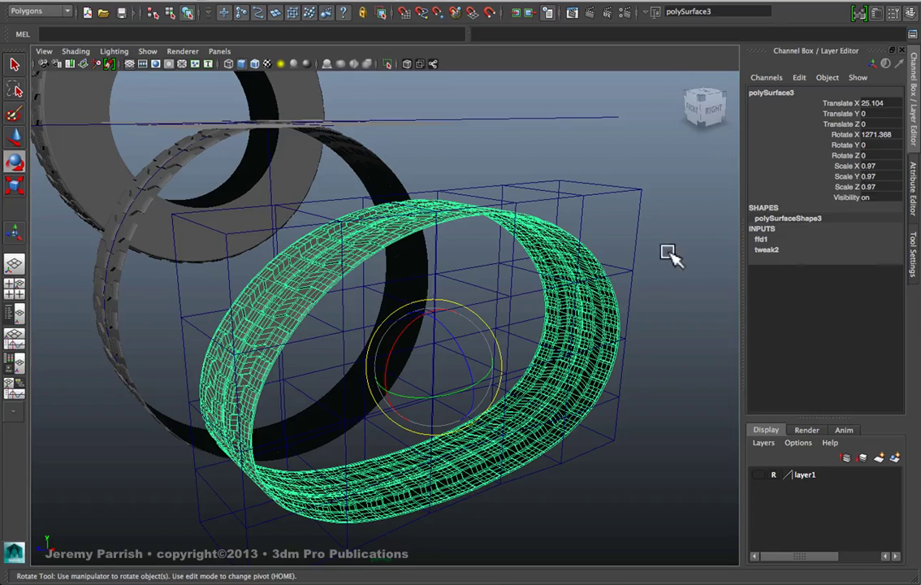
pyautogui.click(559, 242)
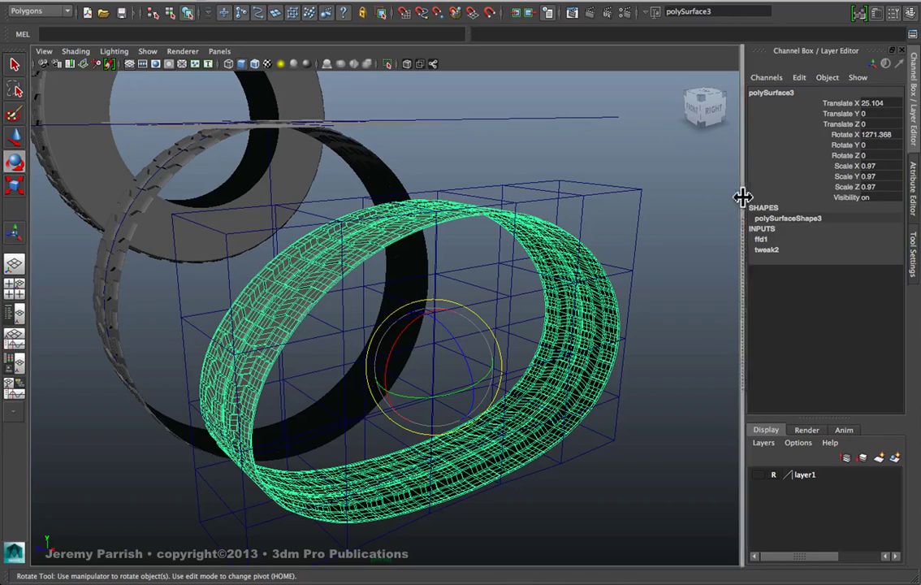
pyautogui.click(570, 250)
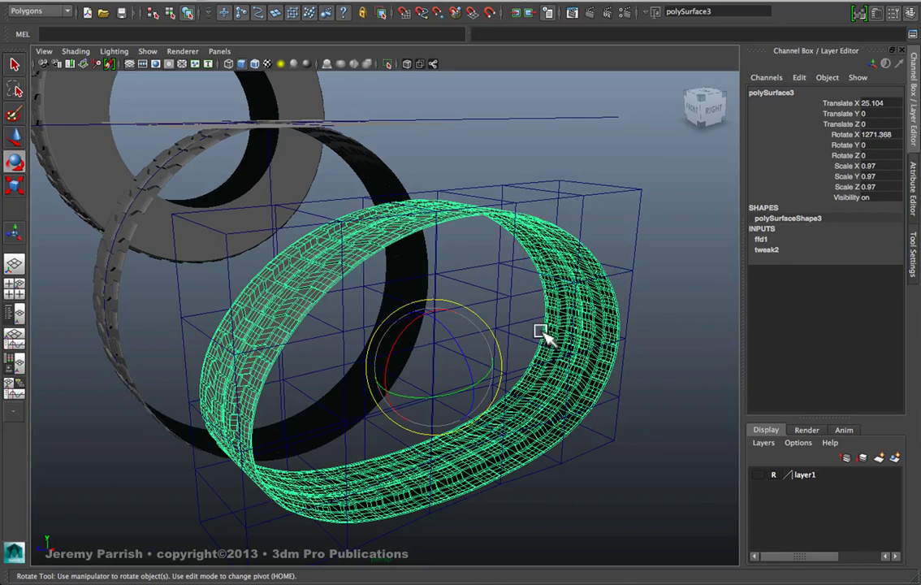